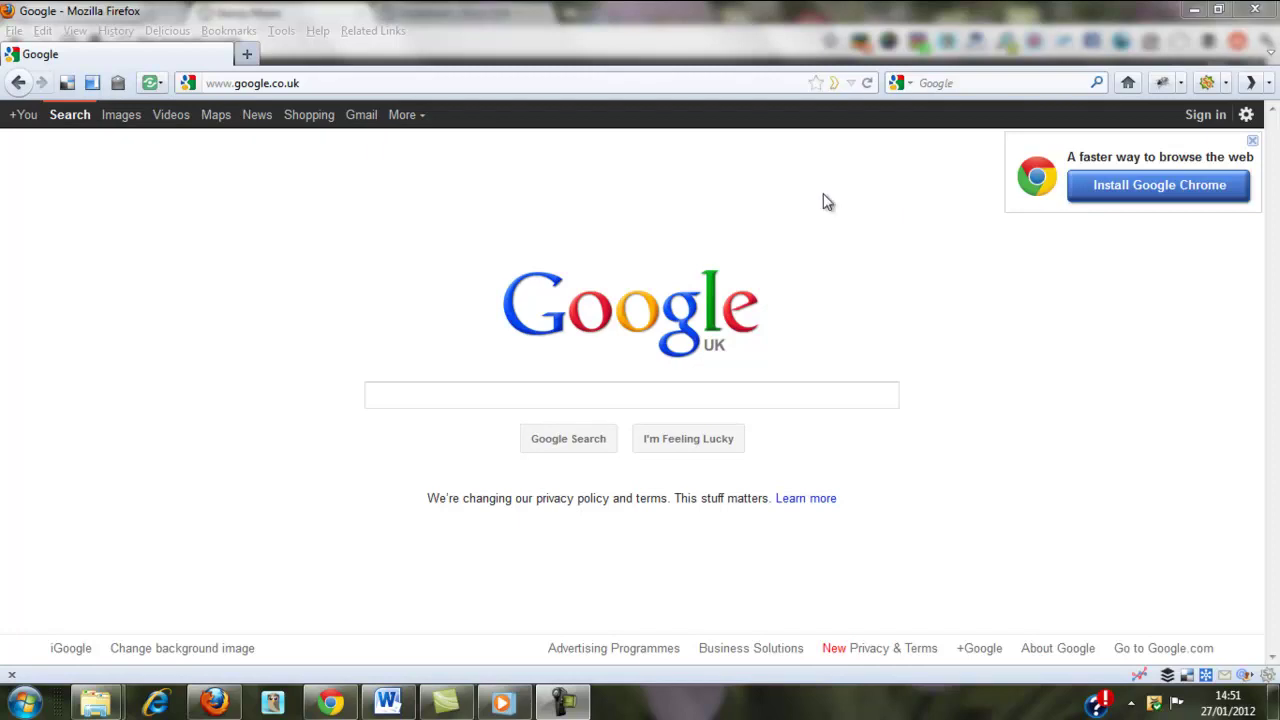
Step: Search Google for feedburner and open the FeedBurner result at feedburner.google.com
left_click(472, 396)
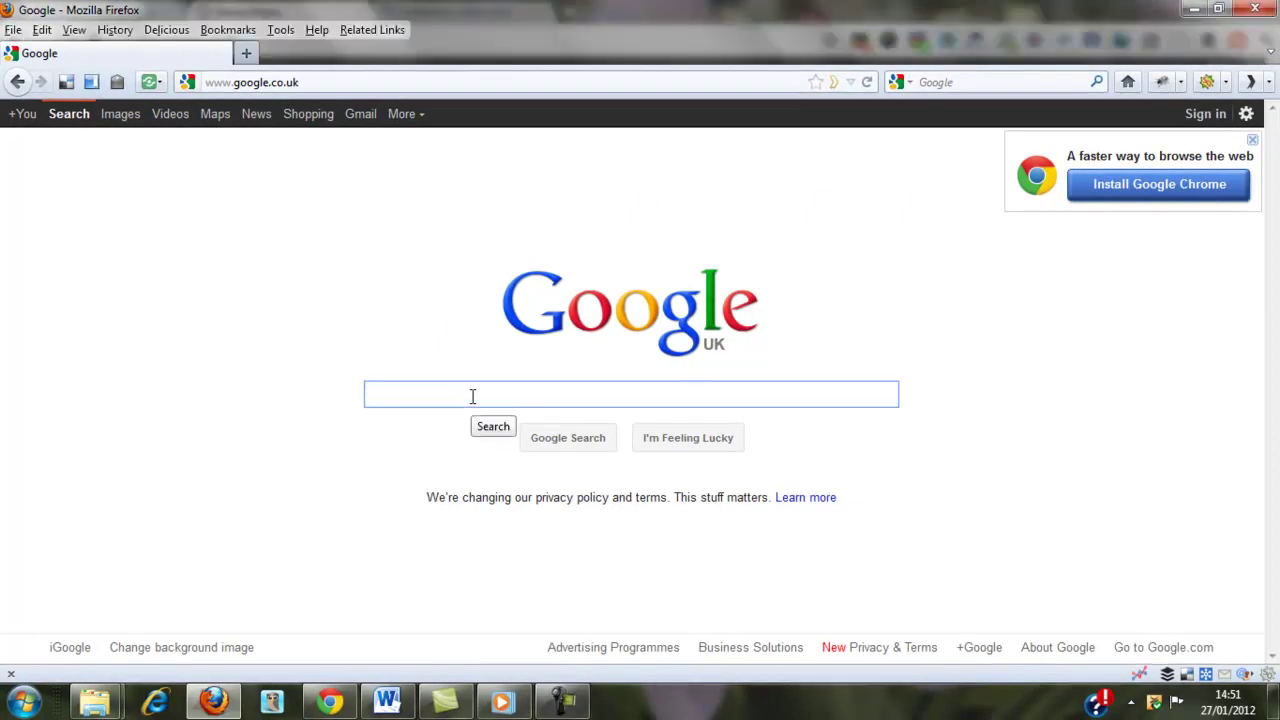
type("feedburner")
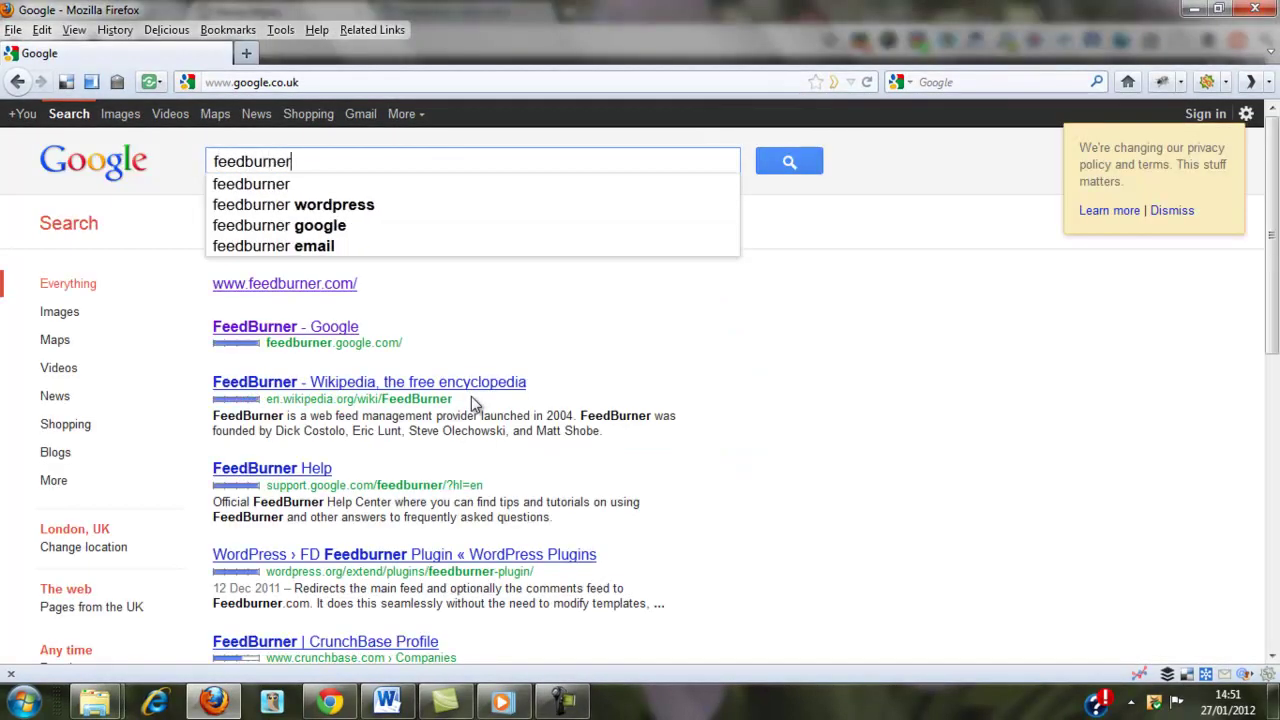
key("Return")
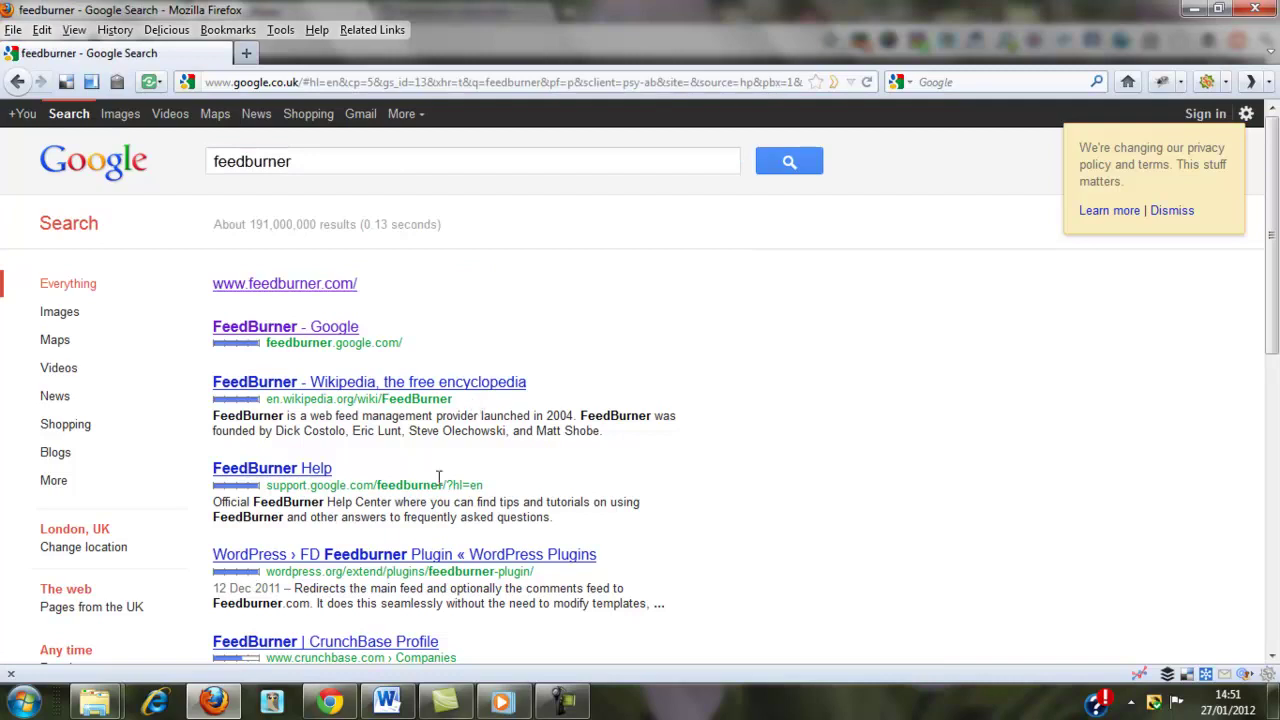
left_click(350, 328)
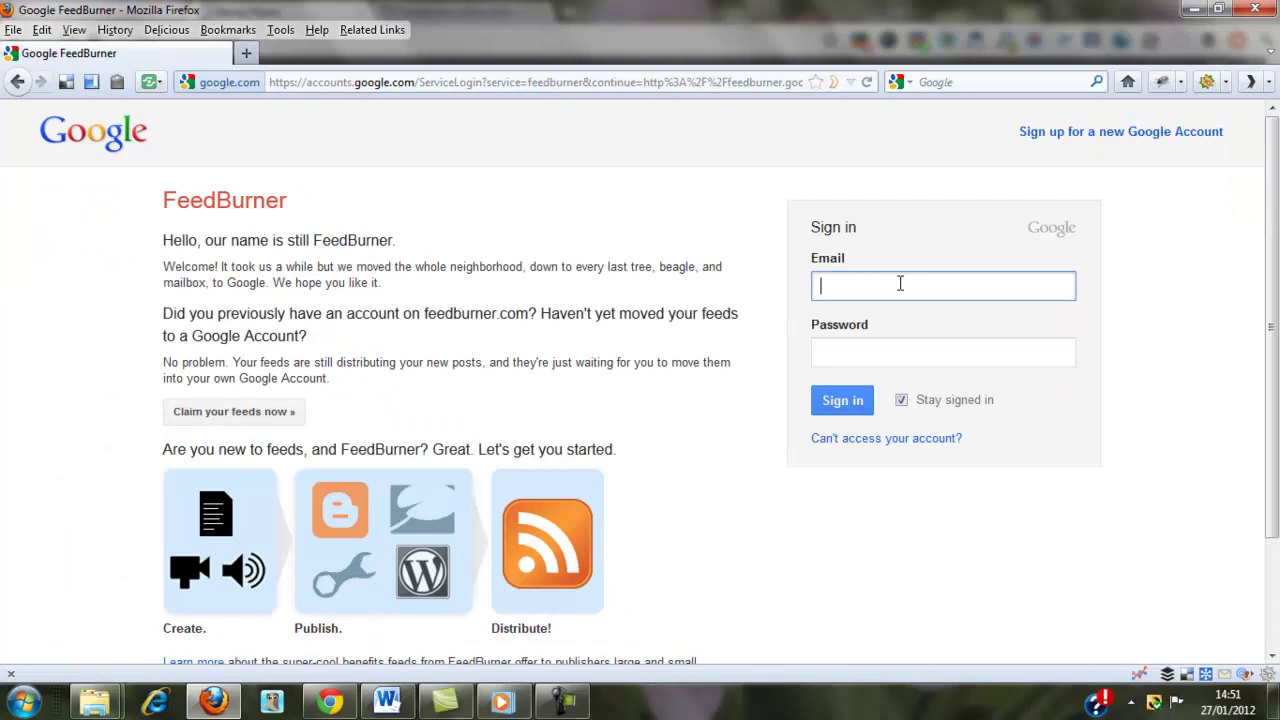
Step: Sign in to FeedBurner with the account's e-mail address and password
type("p")
left_click(900, 309)
left_click(873, 355)
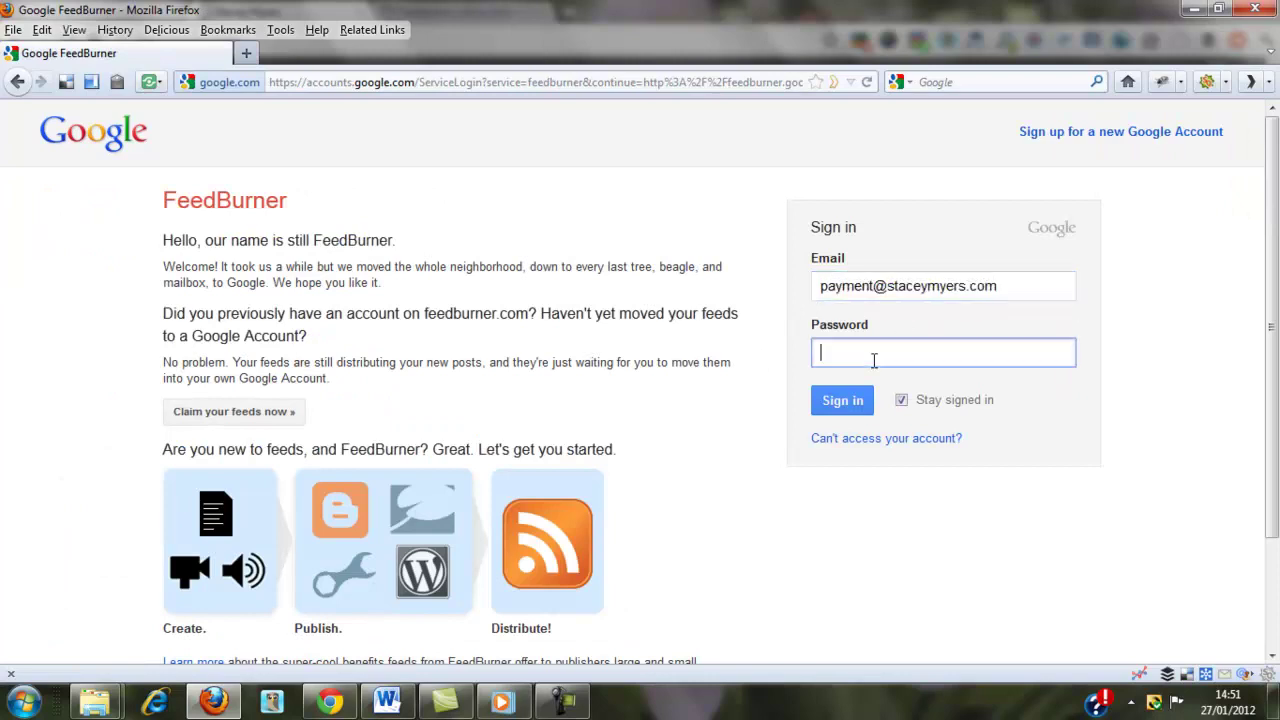
type("**********")
key("Return")
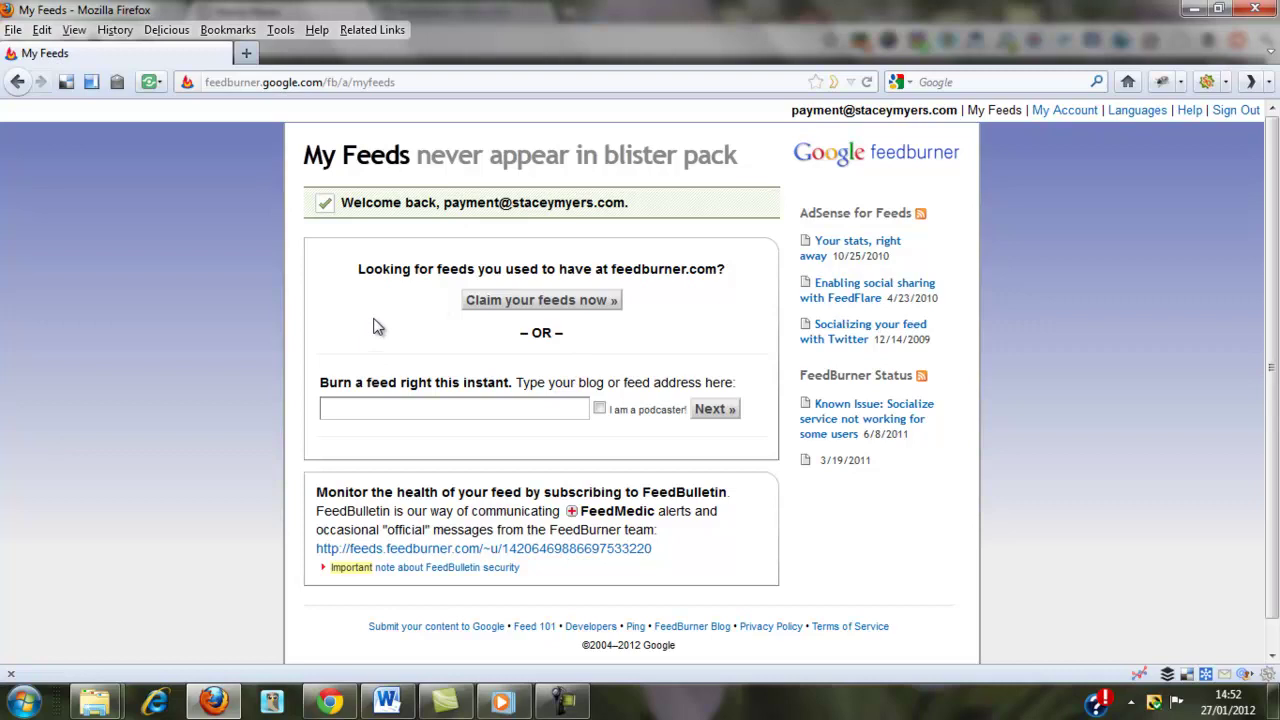
left_click(378, 410)
type("http")
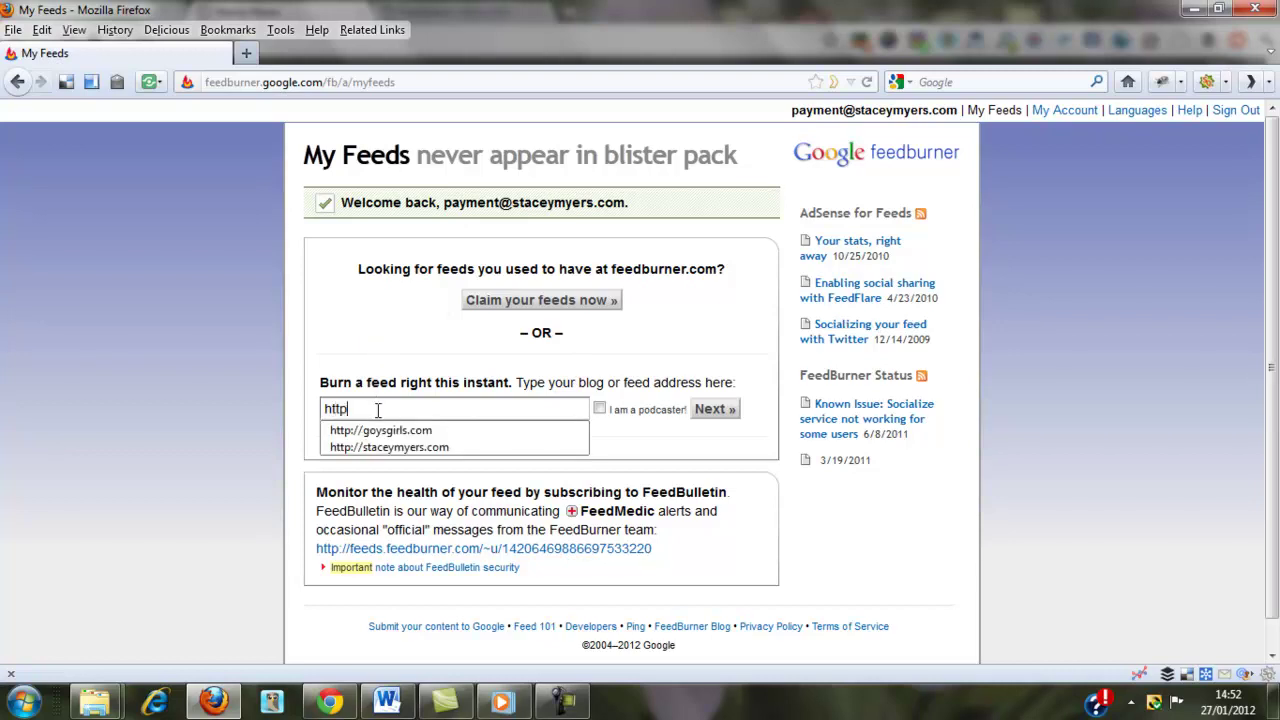
type("://goysgirl")
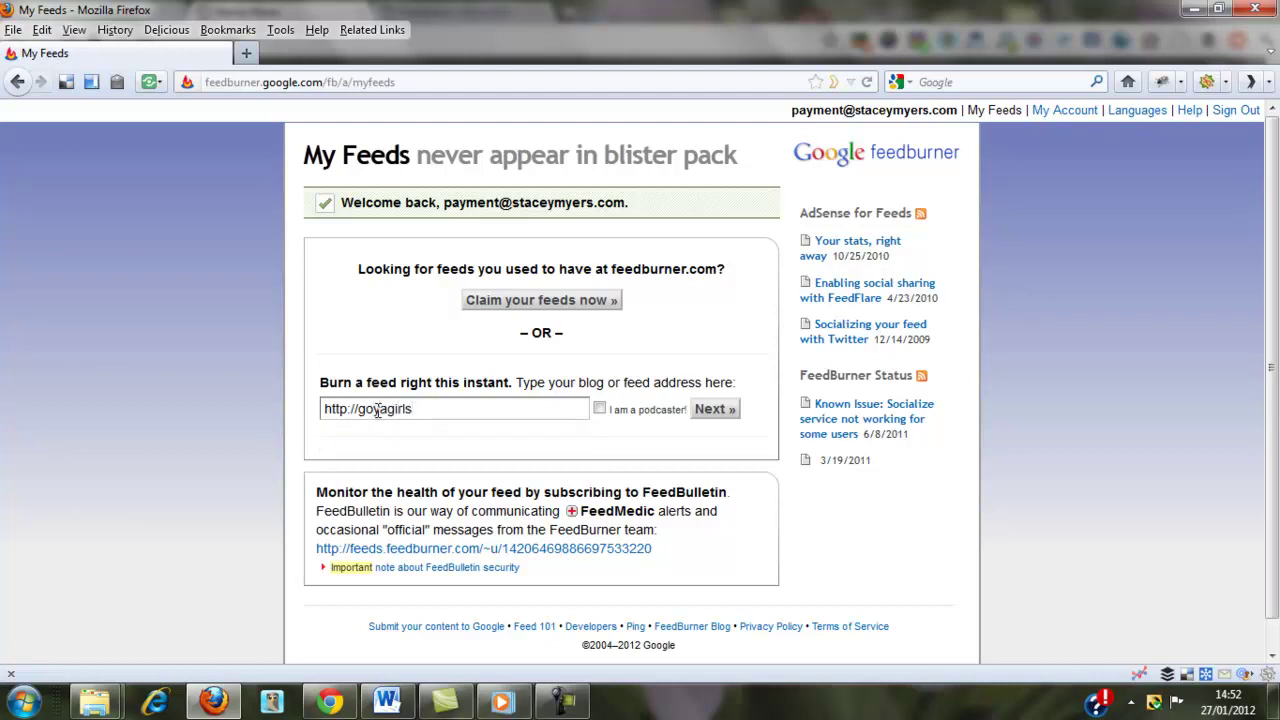
type("s.com")
left_click(715, 410)
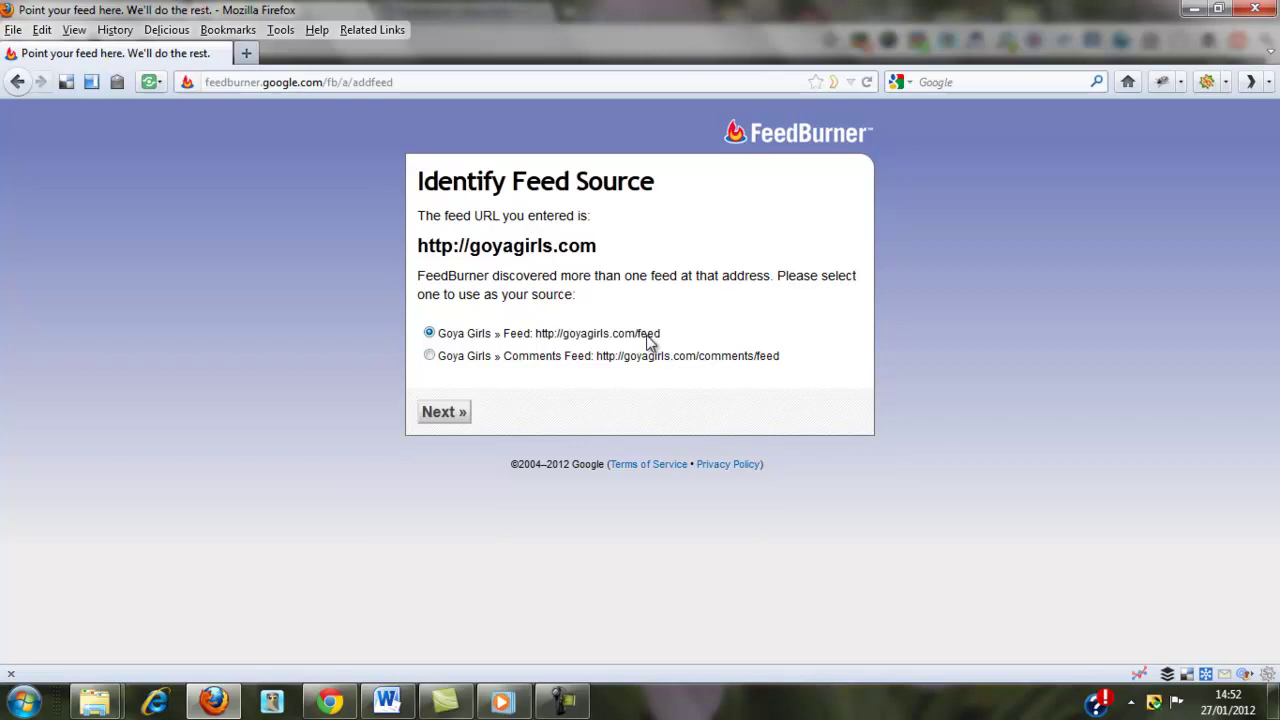
left_click(445, 418)
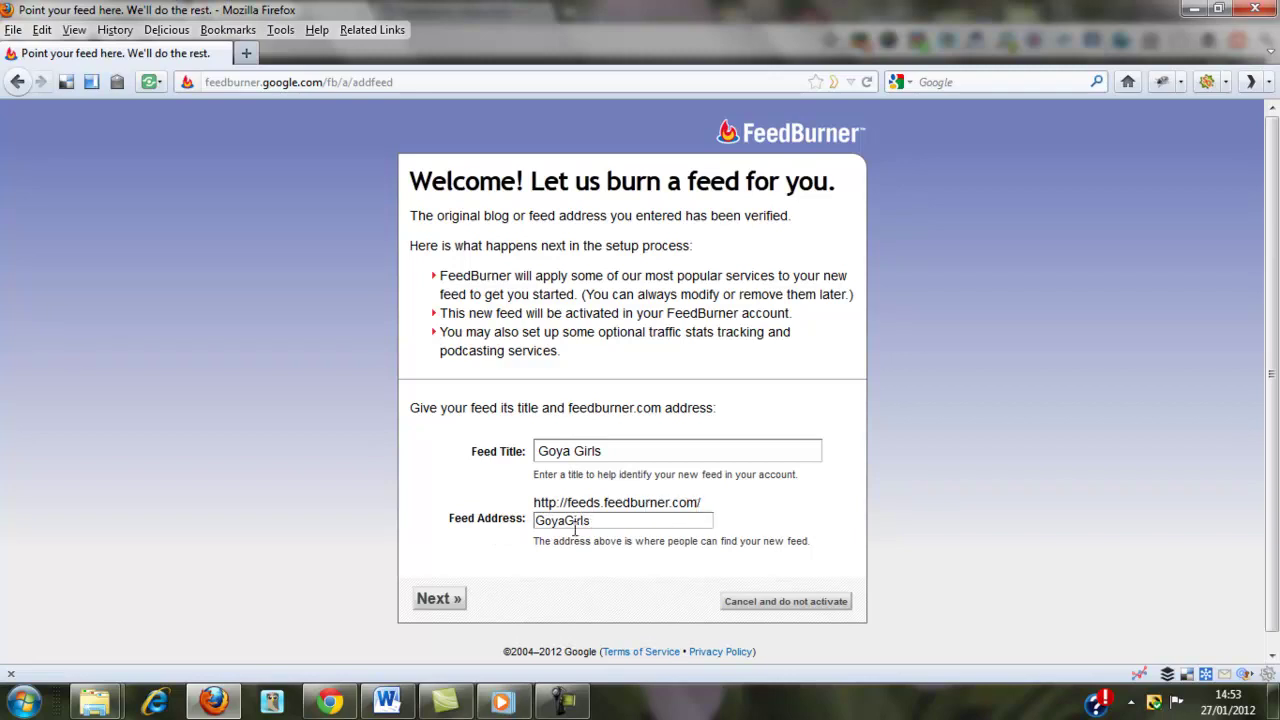
left_click(436, 599)
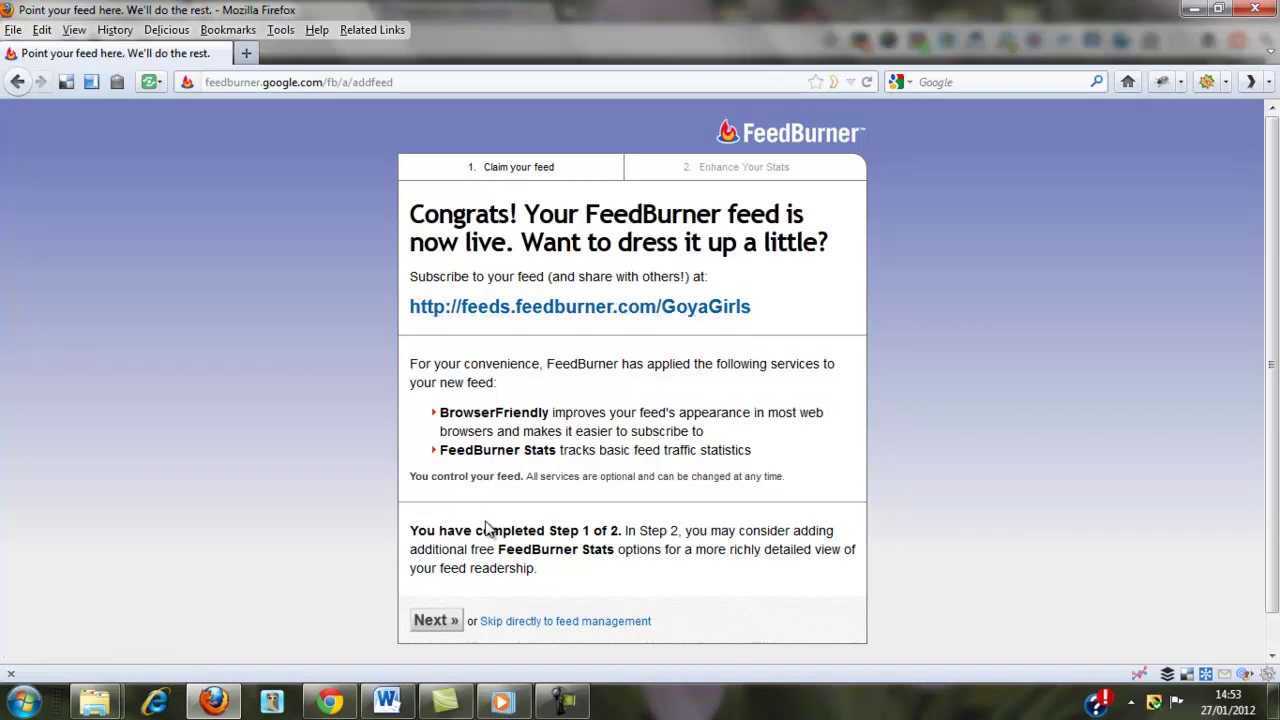
left_click(437, 620)
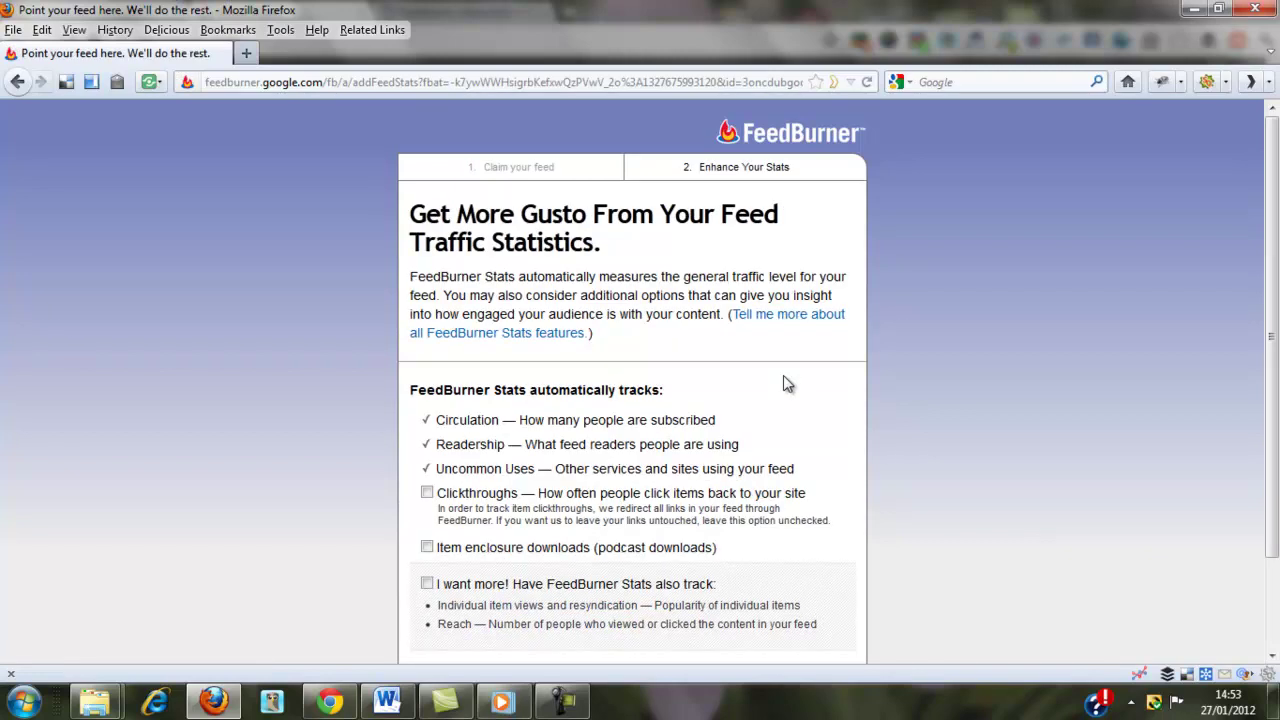
left_click_drag(1275, 200, 1278, 297)
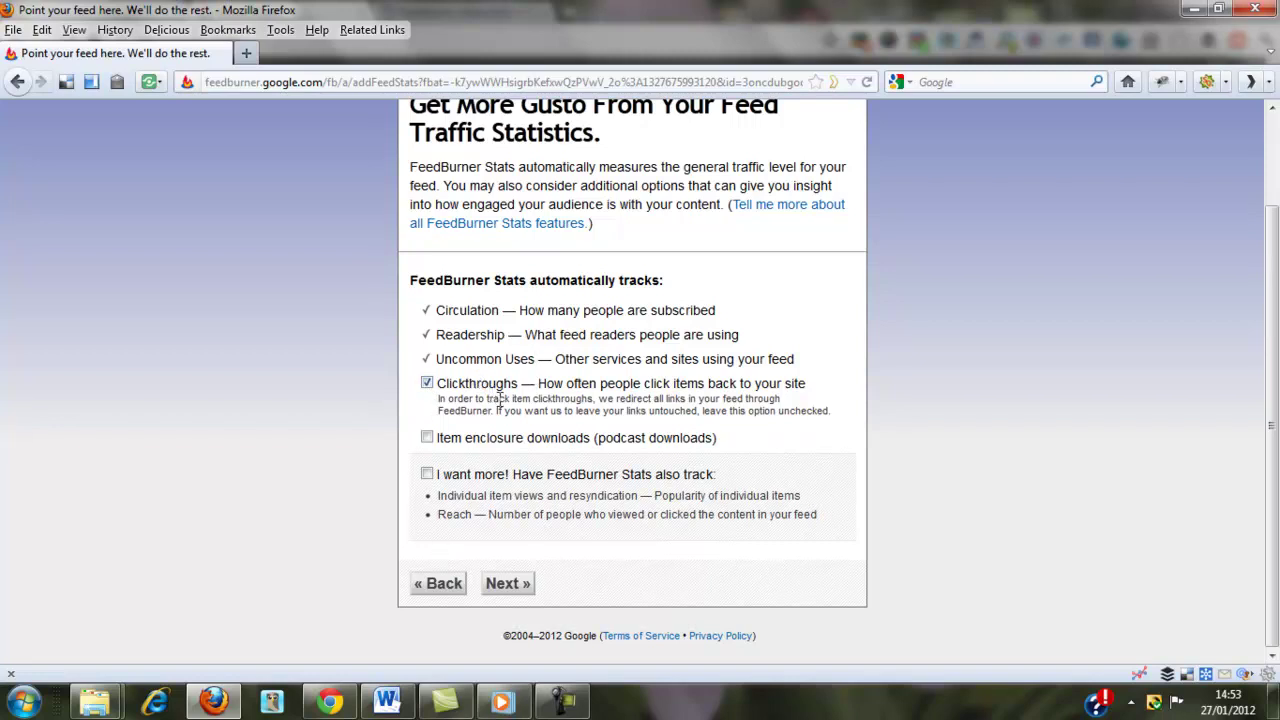
left_click(510, 585)
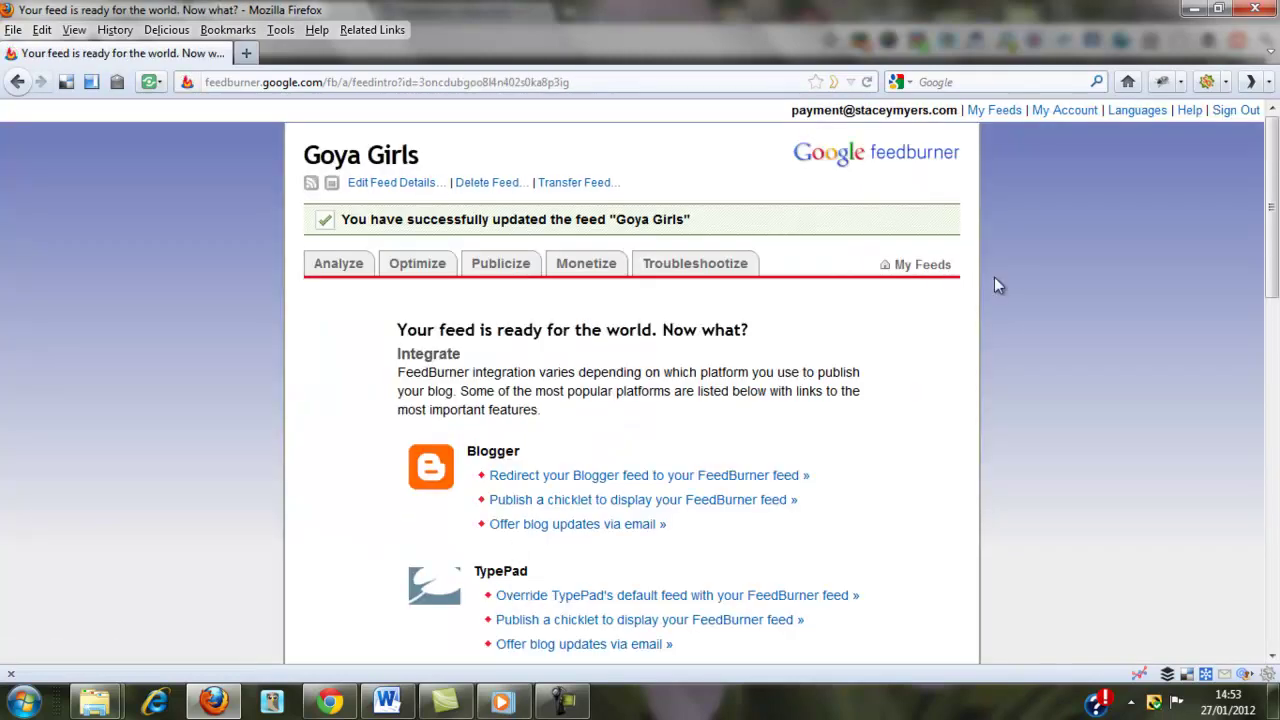
Step: Open the plugin instructions for directing self-hosted WordPress feed traffic through FeedBurner
left_click_drag(1274, 182, 1274, 330)
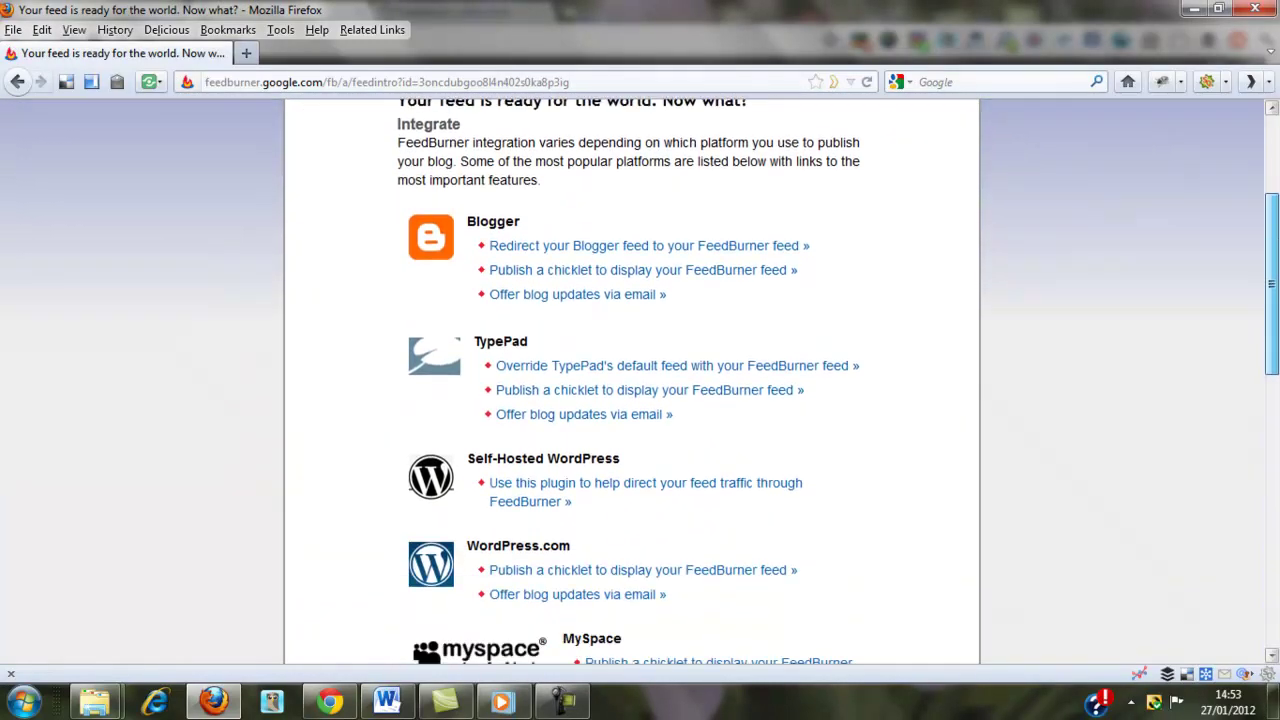
scroll(883, 351, "down", 3)
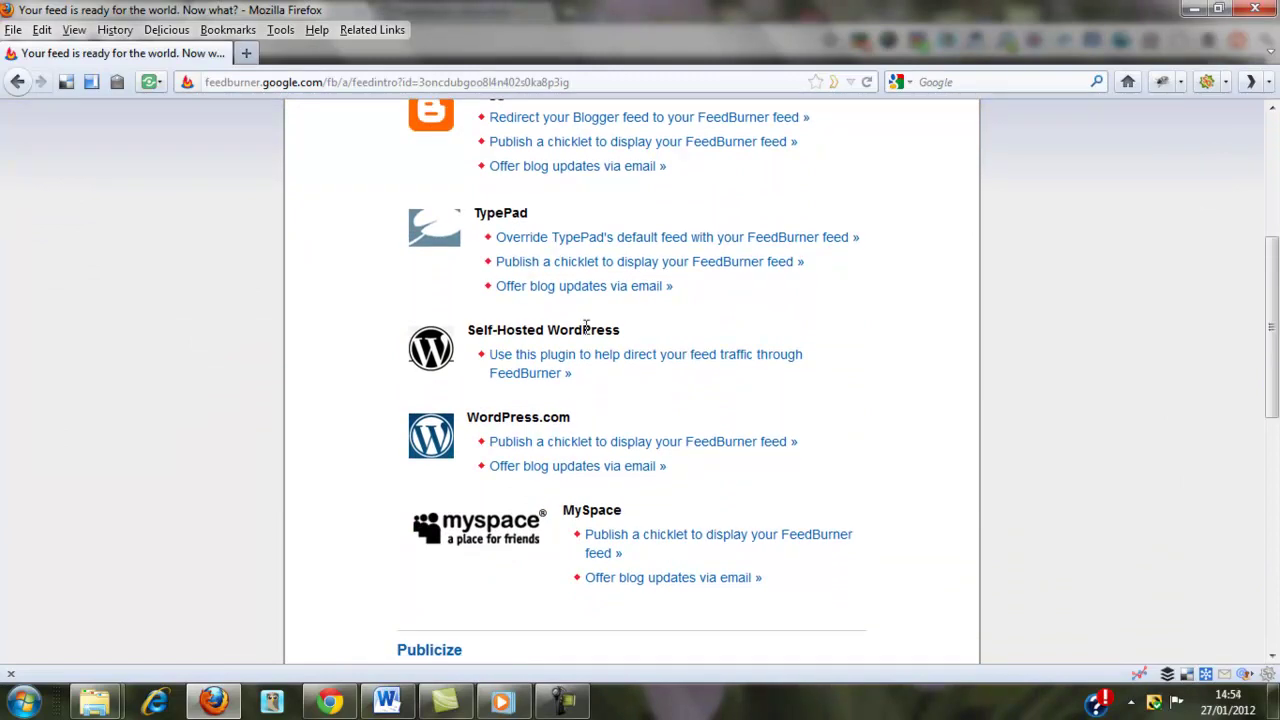
left_click(533, 366)
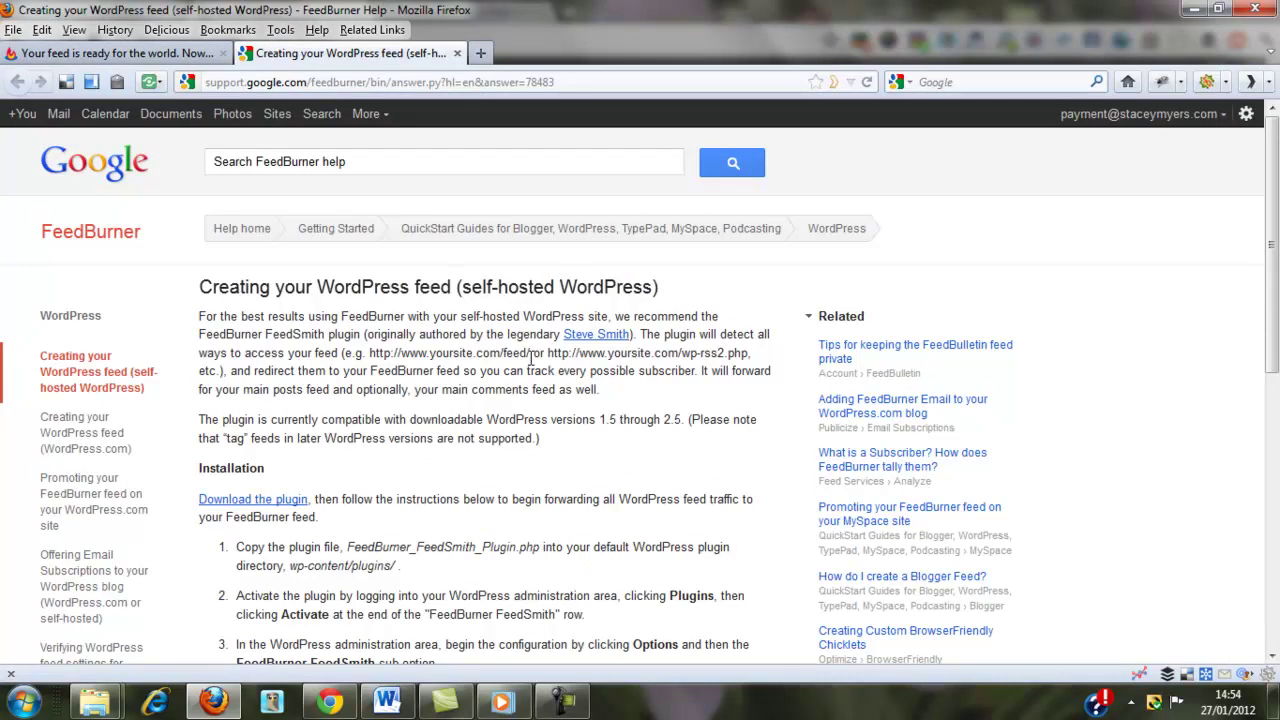
mouse_move(1274, 185)
left_mouse_down()
mouse_move(1277, 345)
mouse_move(1276, 170)
left_mouse_up()
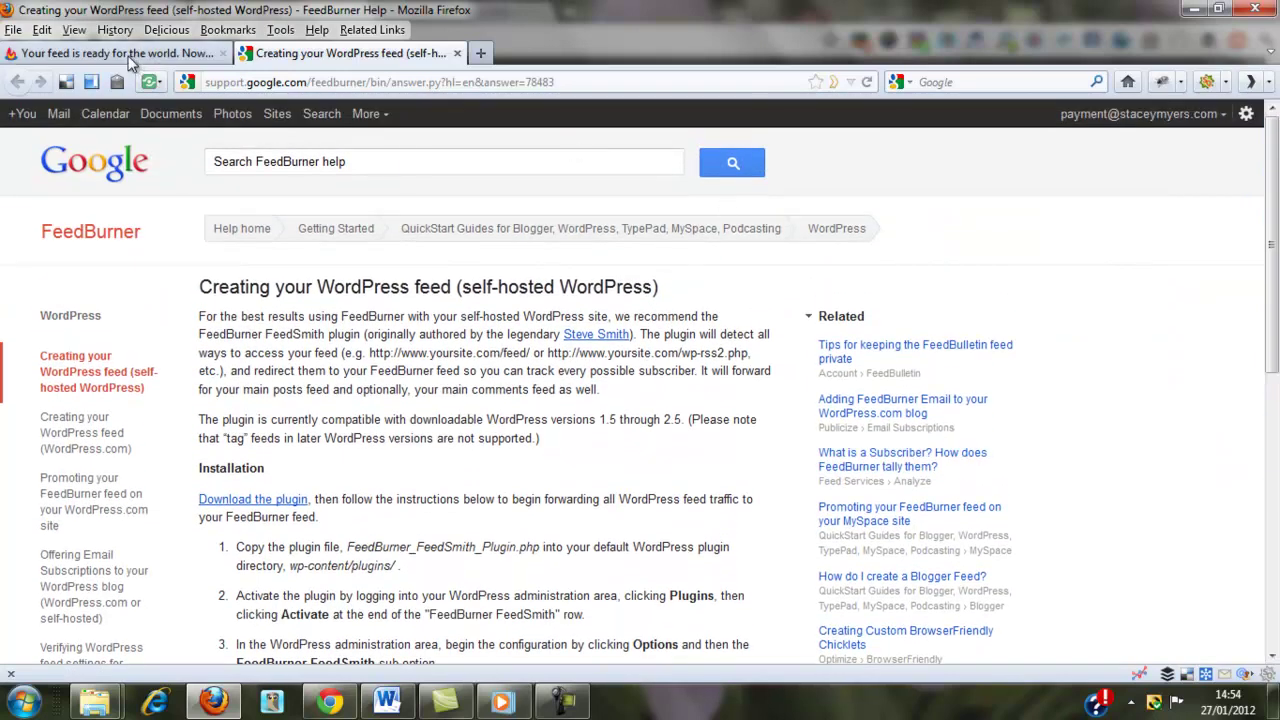
Step: Return to the Goya Girls feed page and open its feed details for editing
left_click(135, 55)
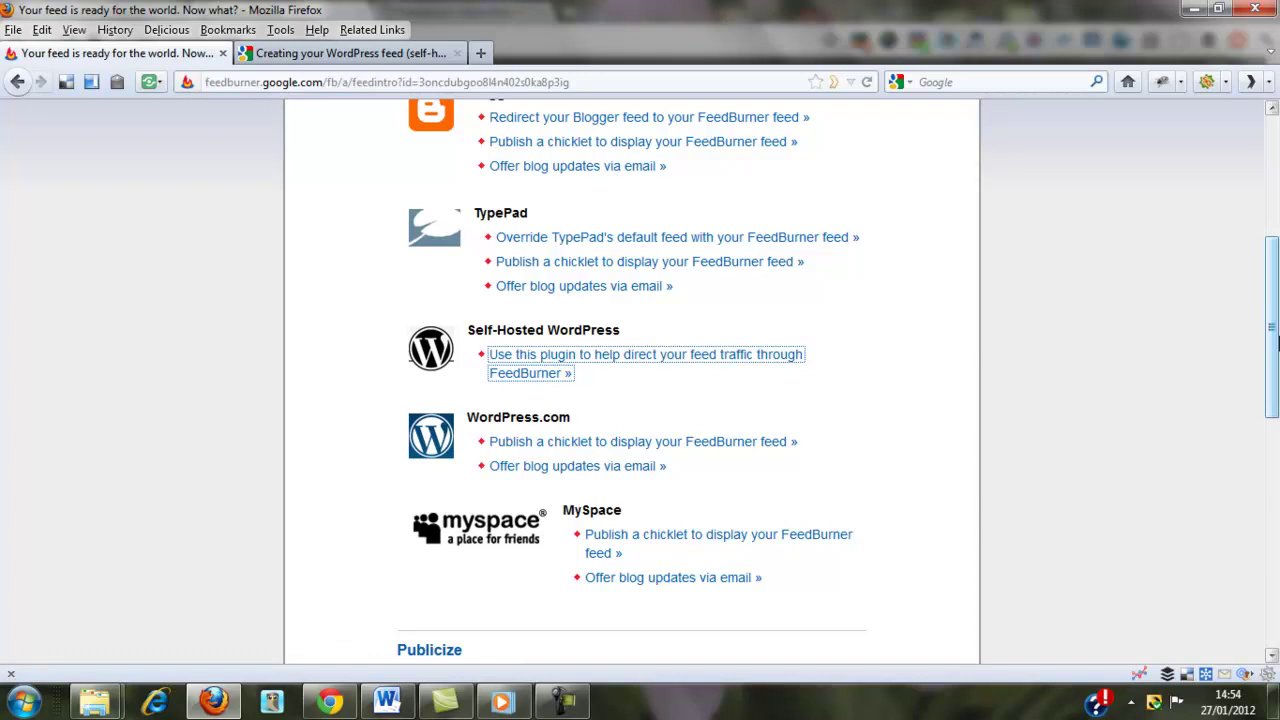
left_click_drag(1272, 335, 1272, 200)
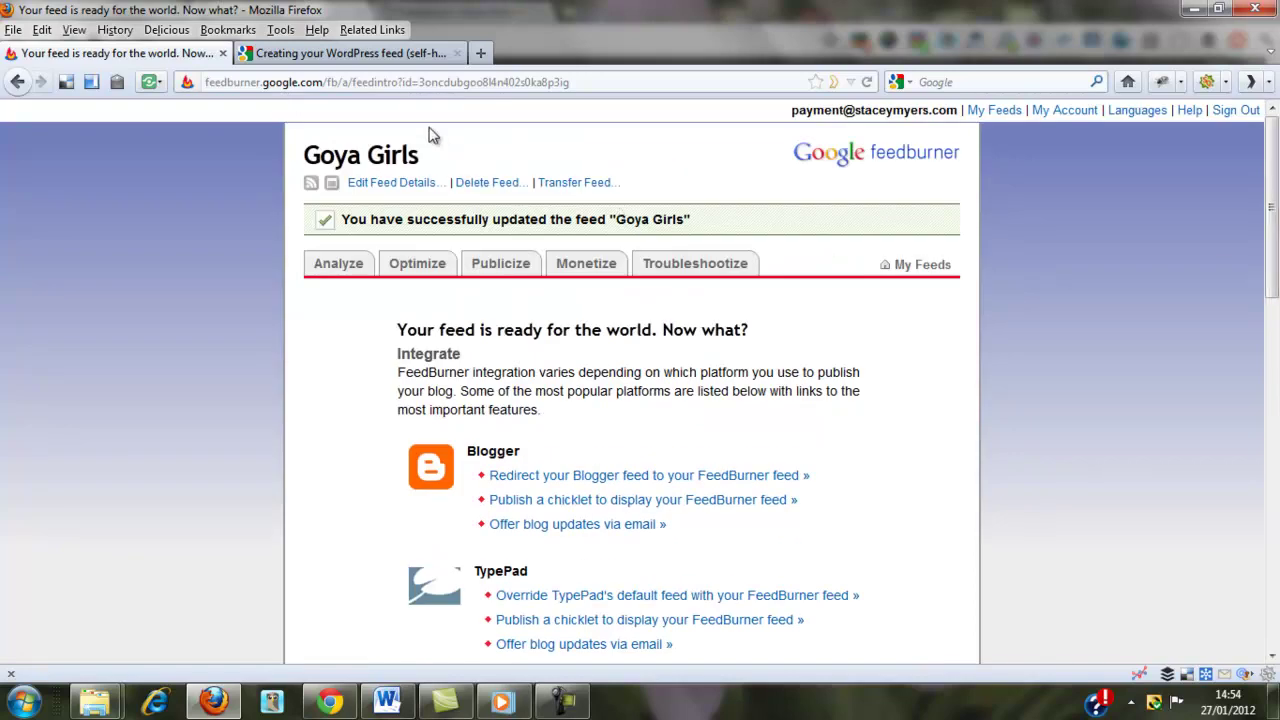
left_click(413, 192)
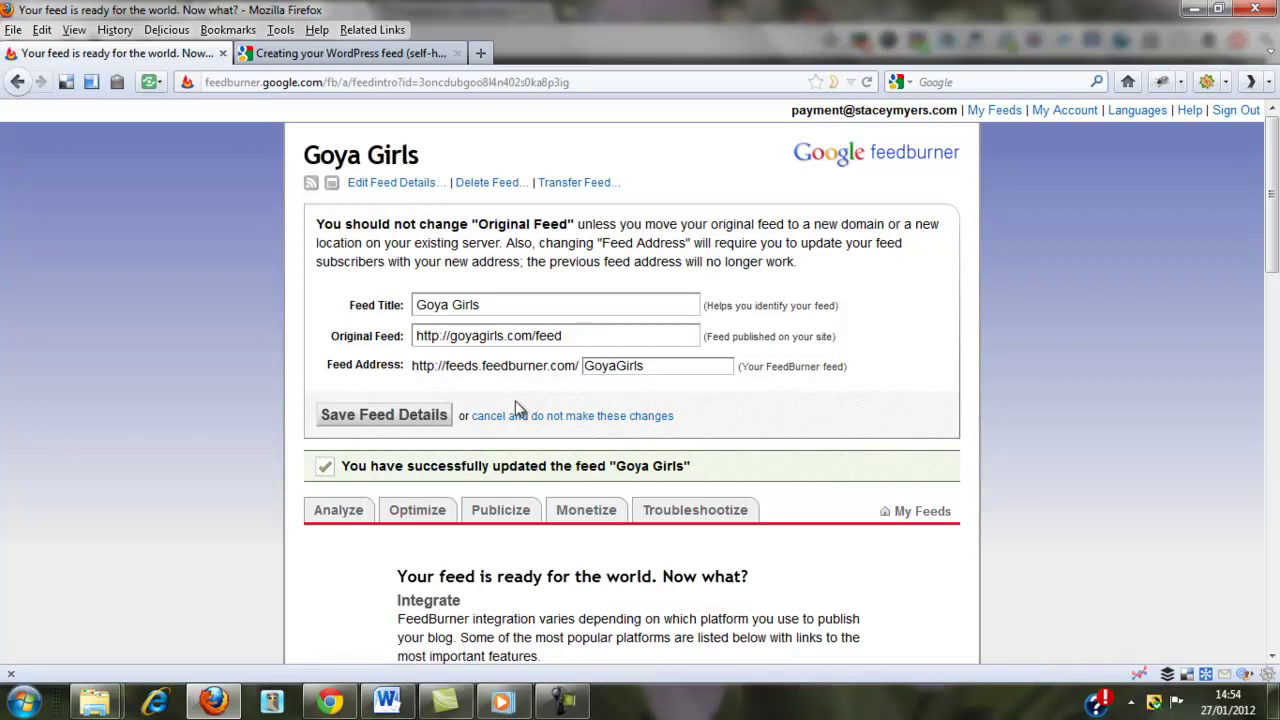
Step: Switch to Chrome and open the page for adding new plugins in the Goya Girls WordPress dashboard
left_click(212, 702)
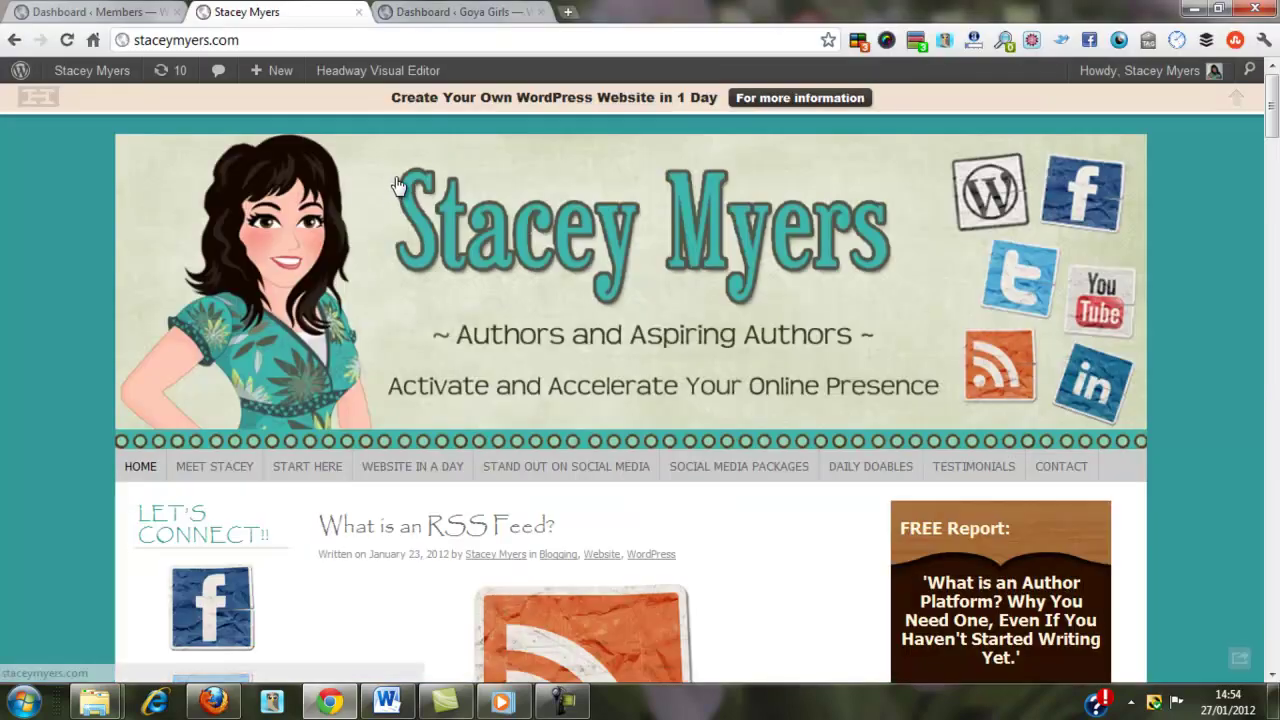
left_click(474, 12)
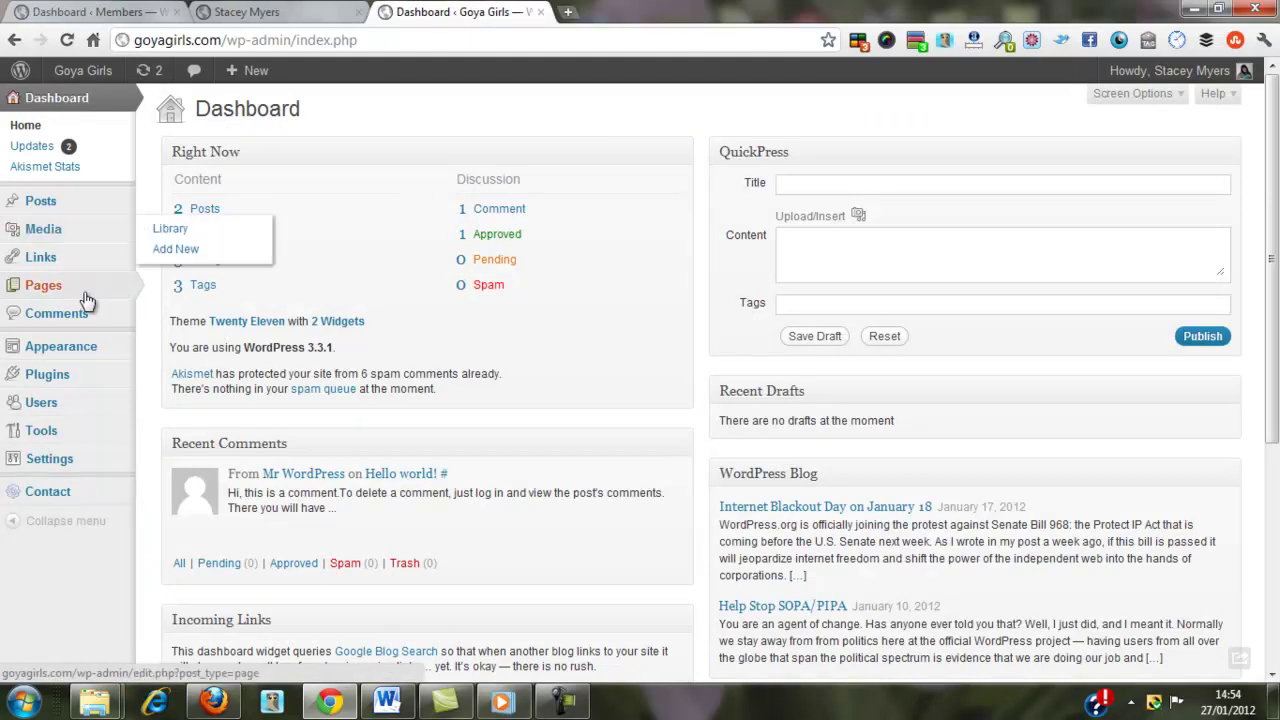
mouse_move(90, 385)
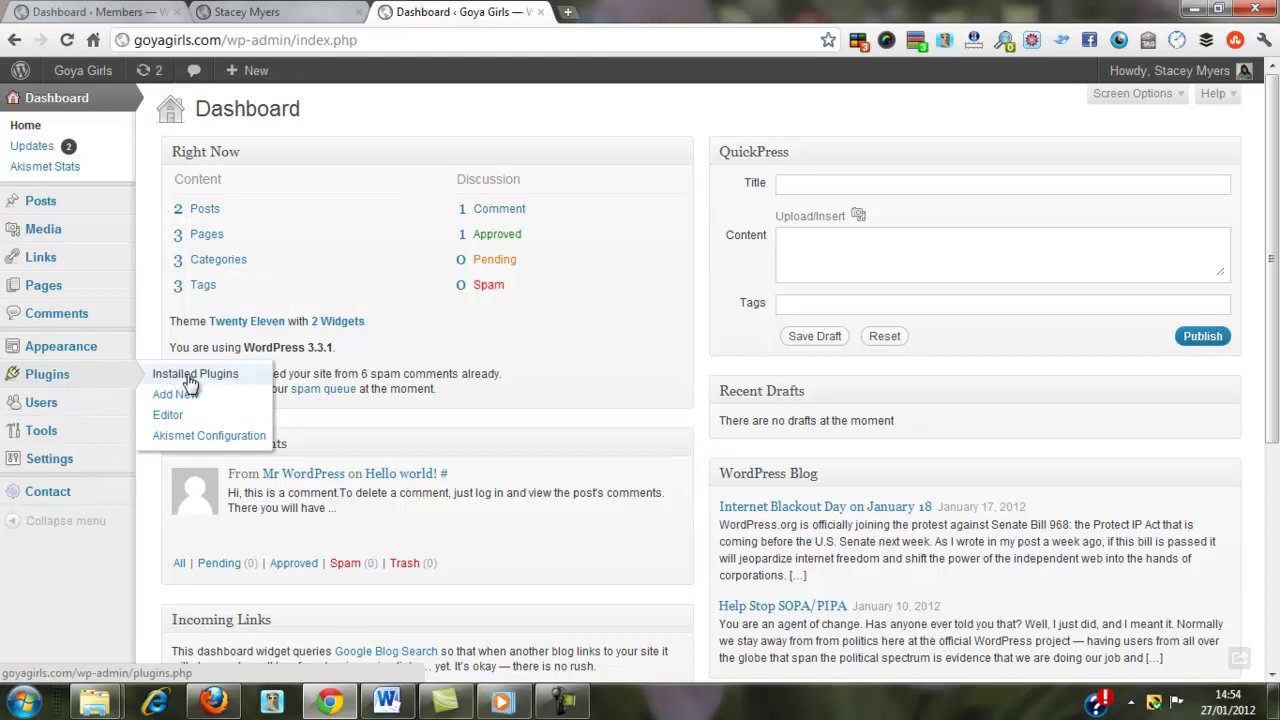
left_click(197, 401)
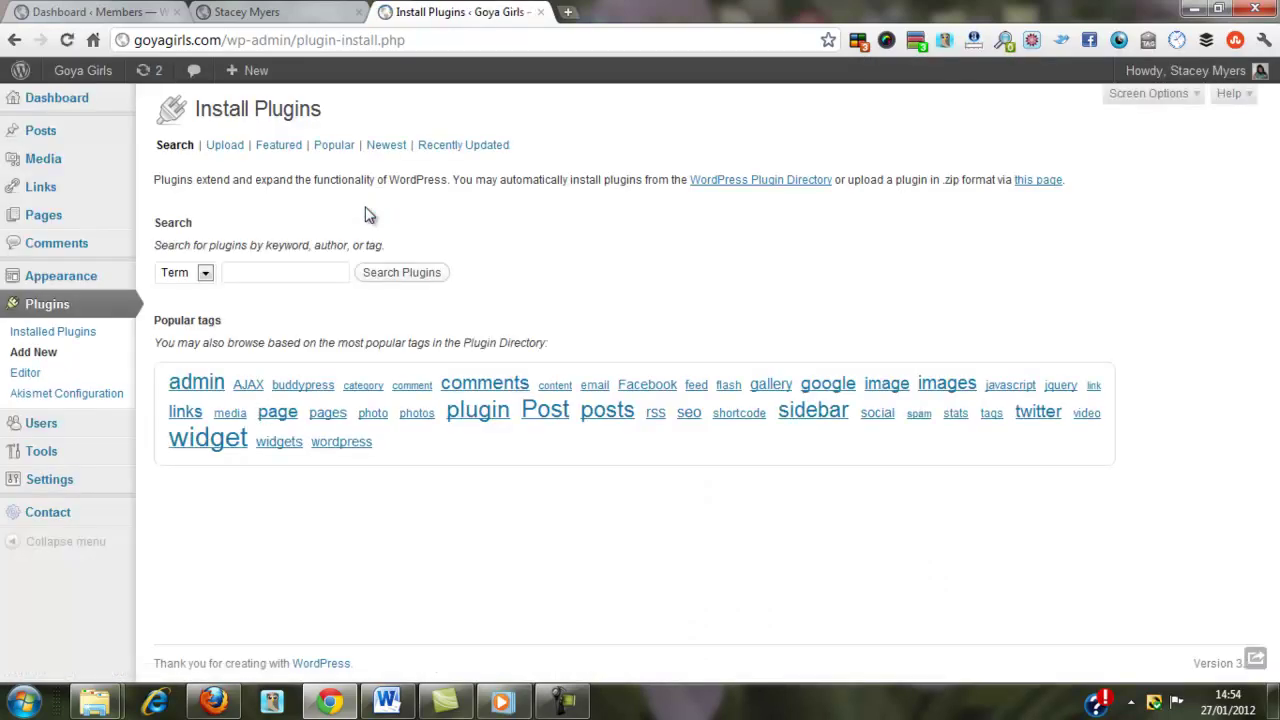
Step: Search the plugin directory for the term Feedburner feedsmith
left_click(256, 273)
type("feed")
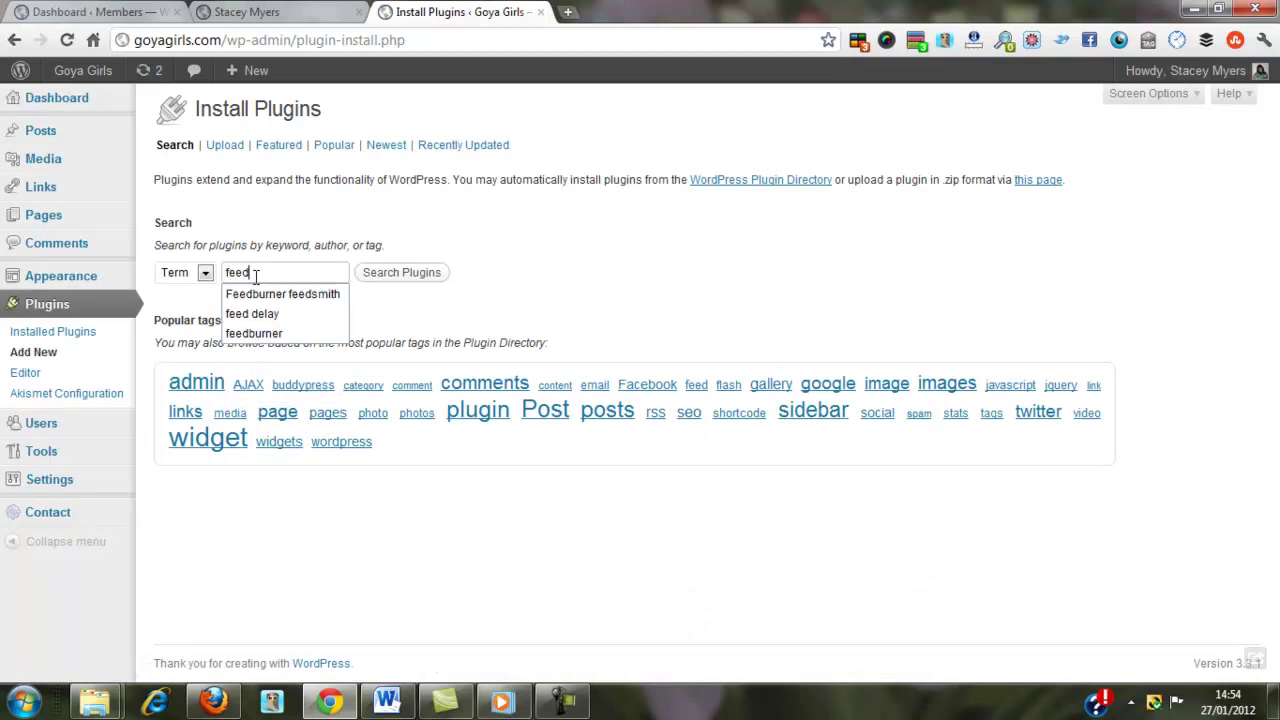
left_click(254, 296)
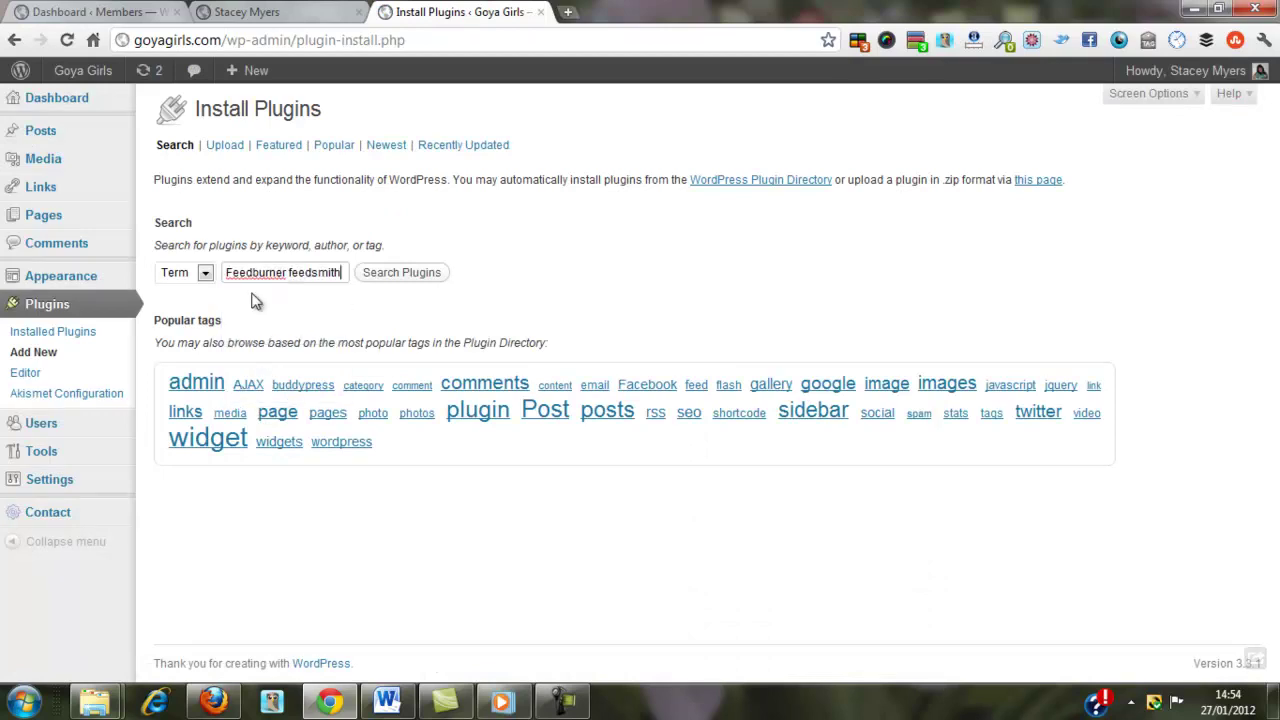
left_click(404, 274)
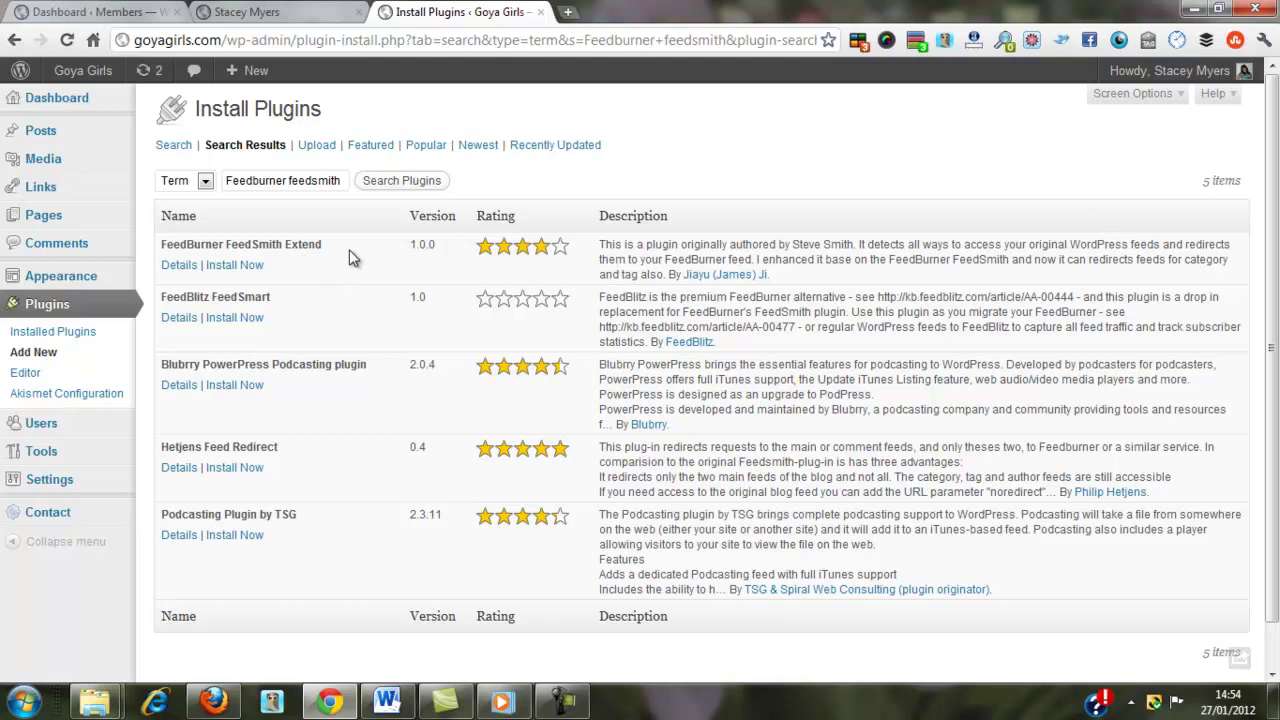
Step: Install and activate the FeedBurner FeedSmith Extend plugin, and open its settings page
left_click(249, 276)
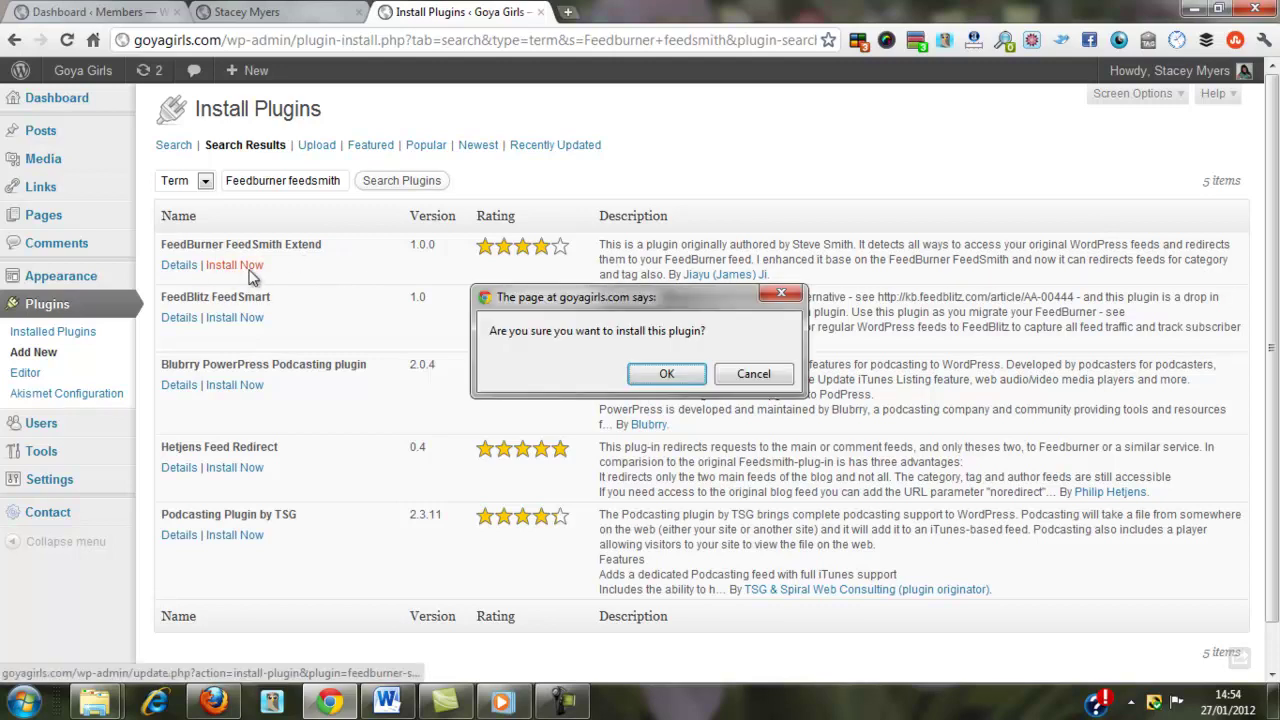
left_click(664, 385)
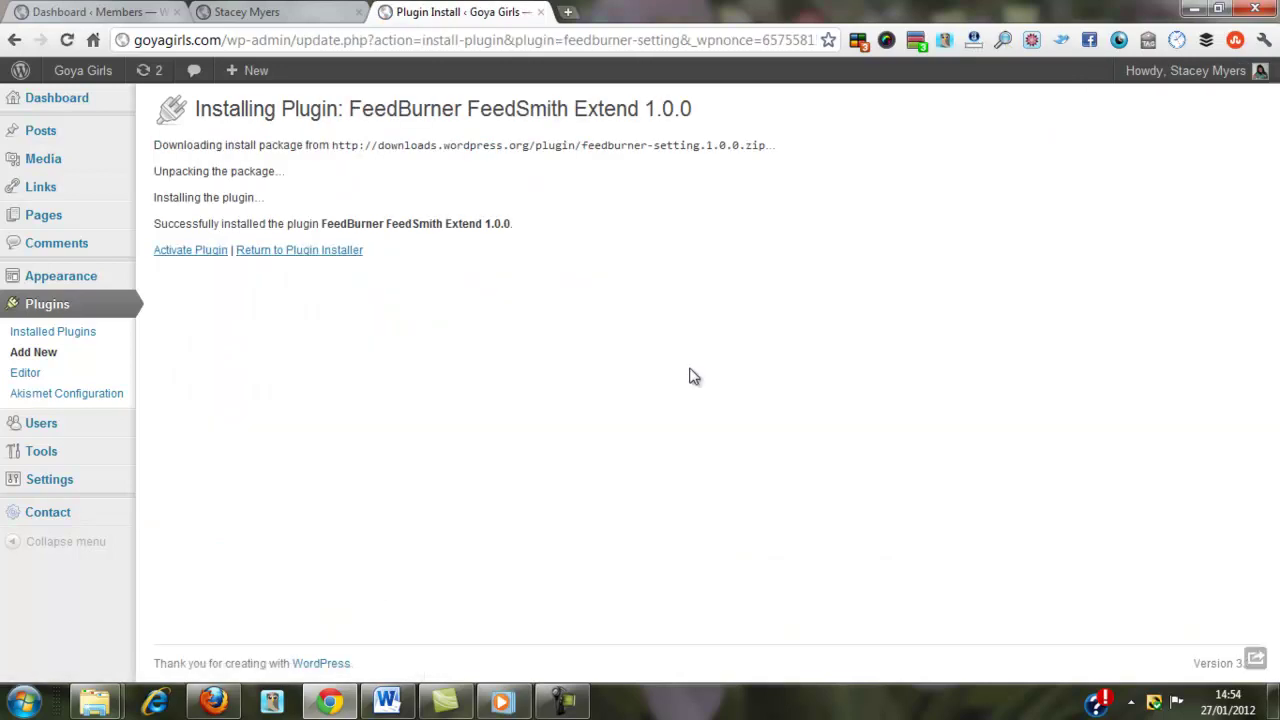
left_click(189, 257)
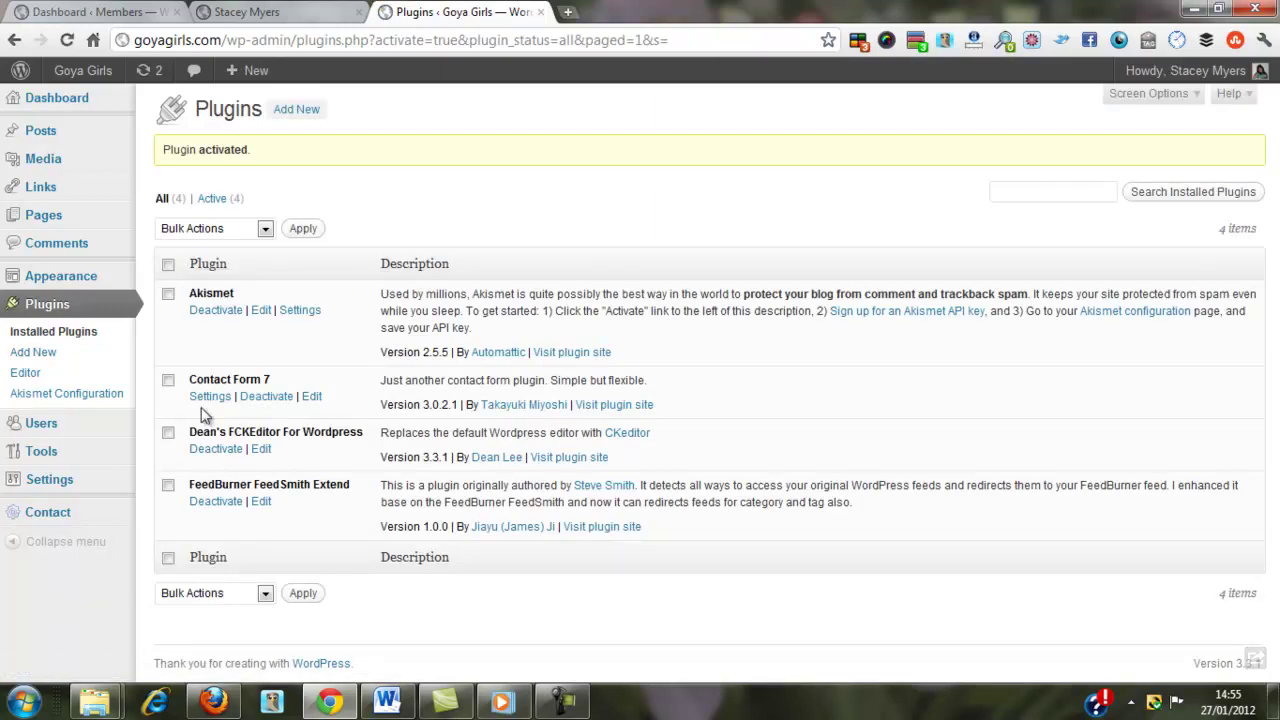
mouse_move(122, 484)
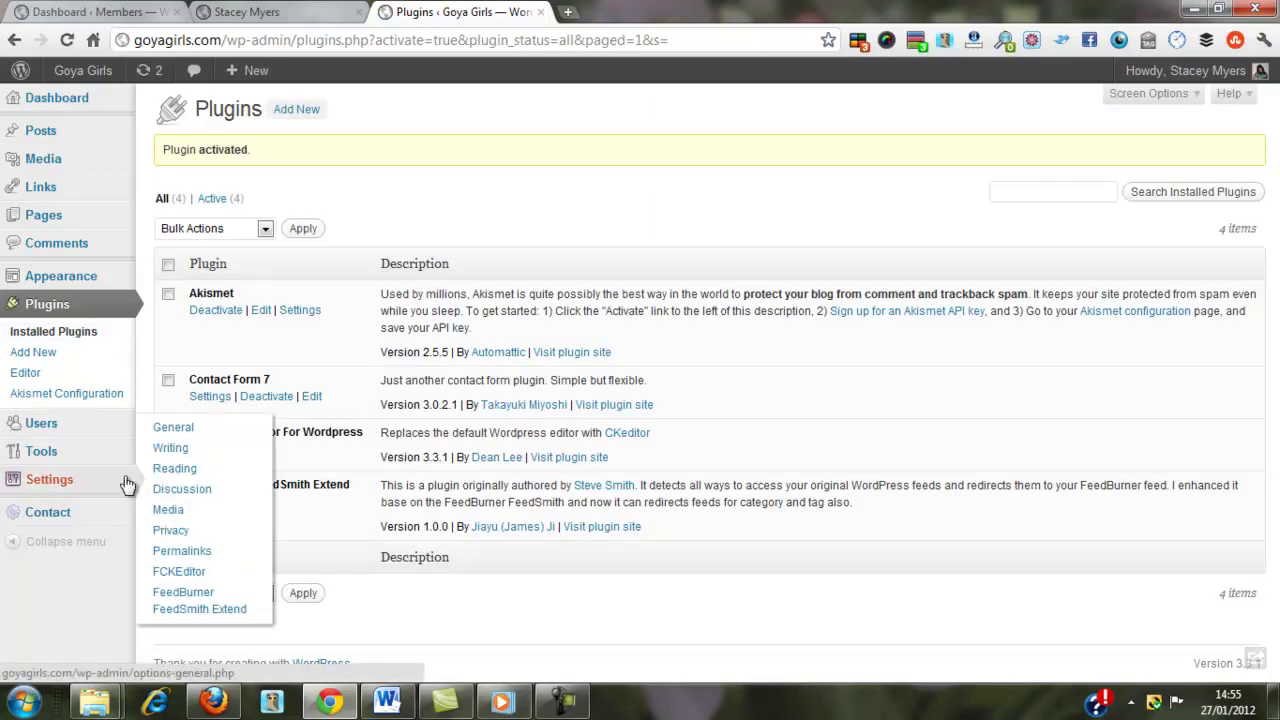
left_click(192, 606)
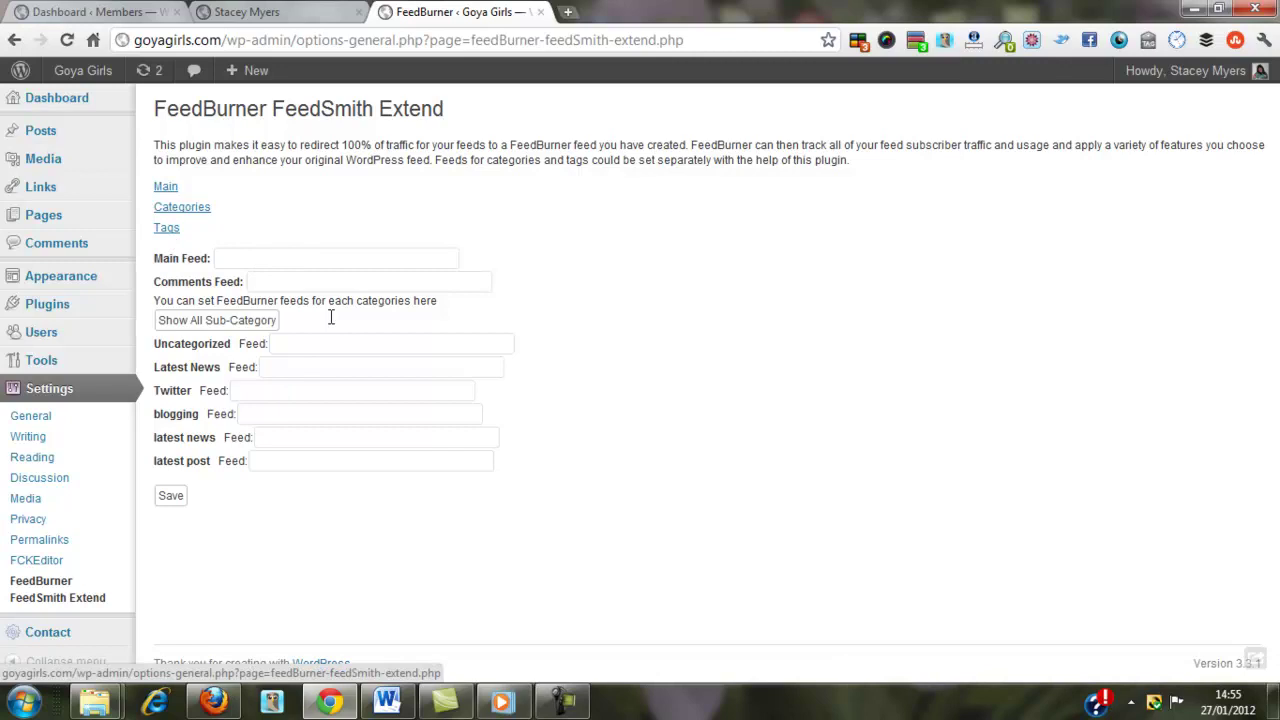
left_click(213, 700)
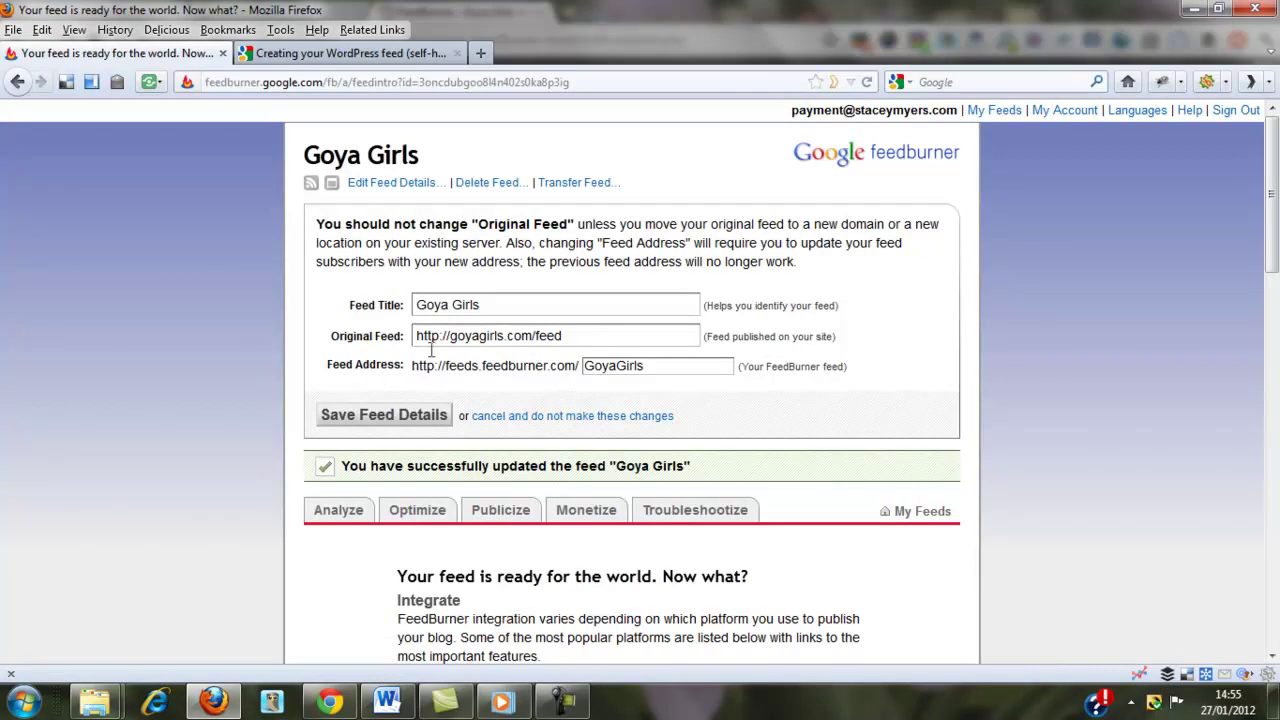
left_click_drag(588, 338, 405, 333)
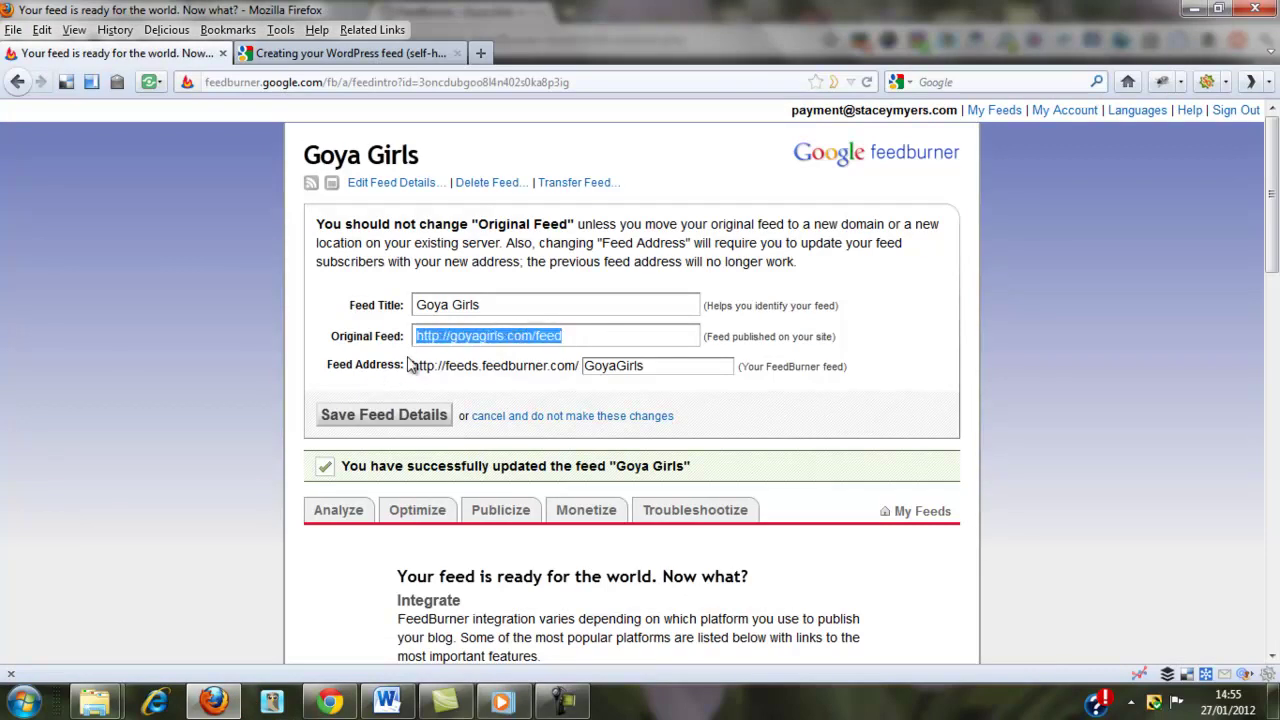
left_click_drag(416, 369, 630, 362)
key("ctrl+c")
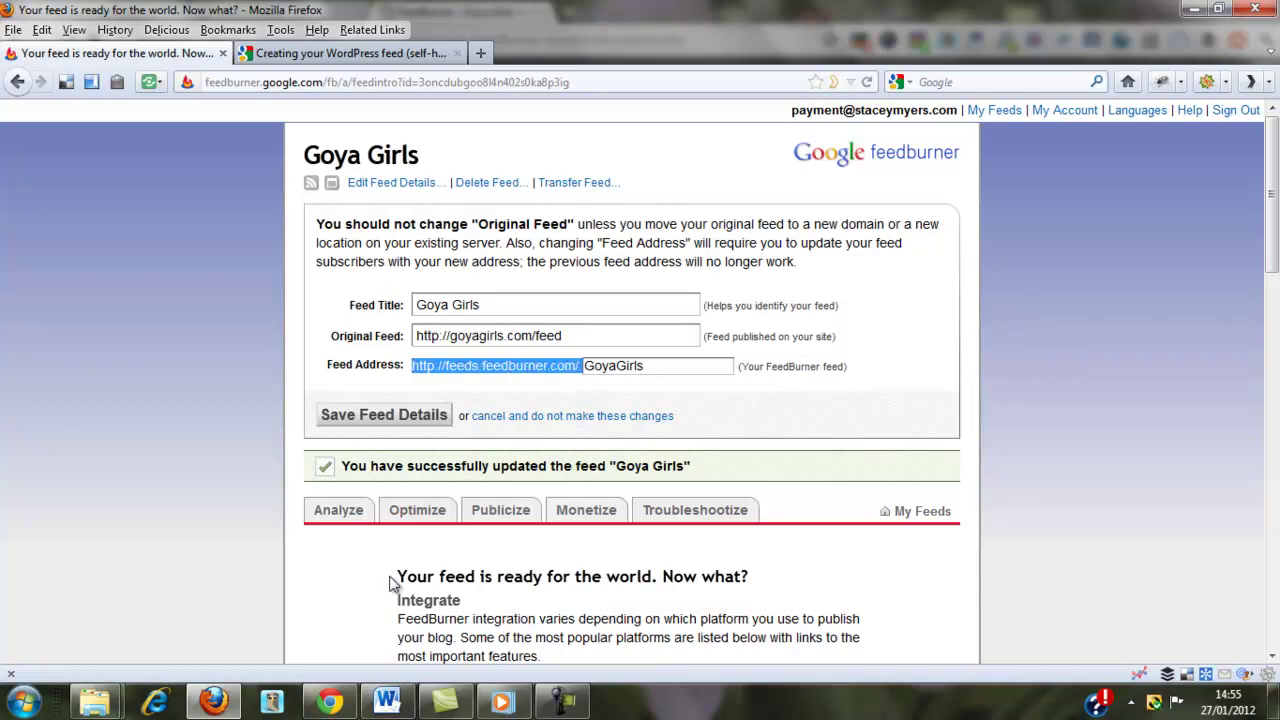
left_click(329, 701)
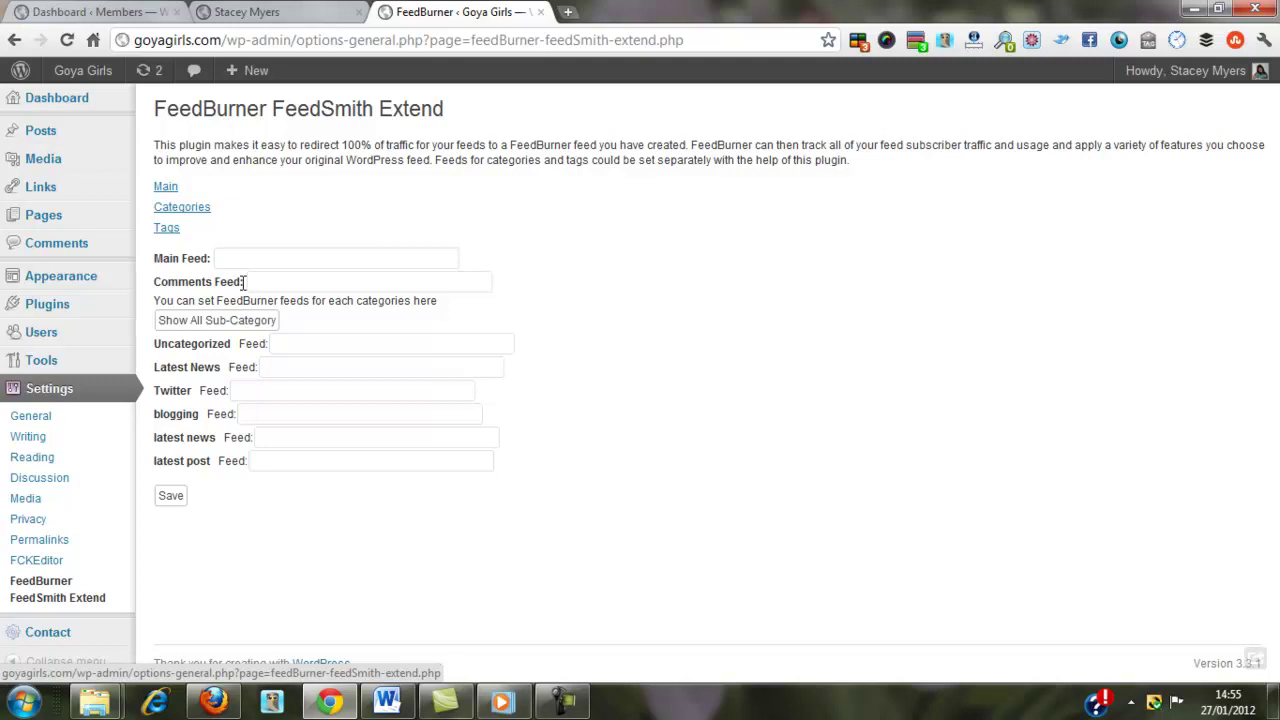
left_click(271, 259)
key("ctrl+v")
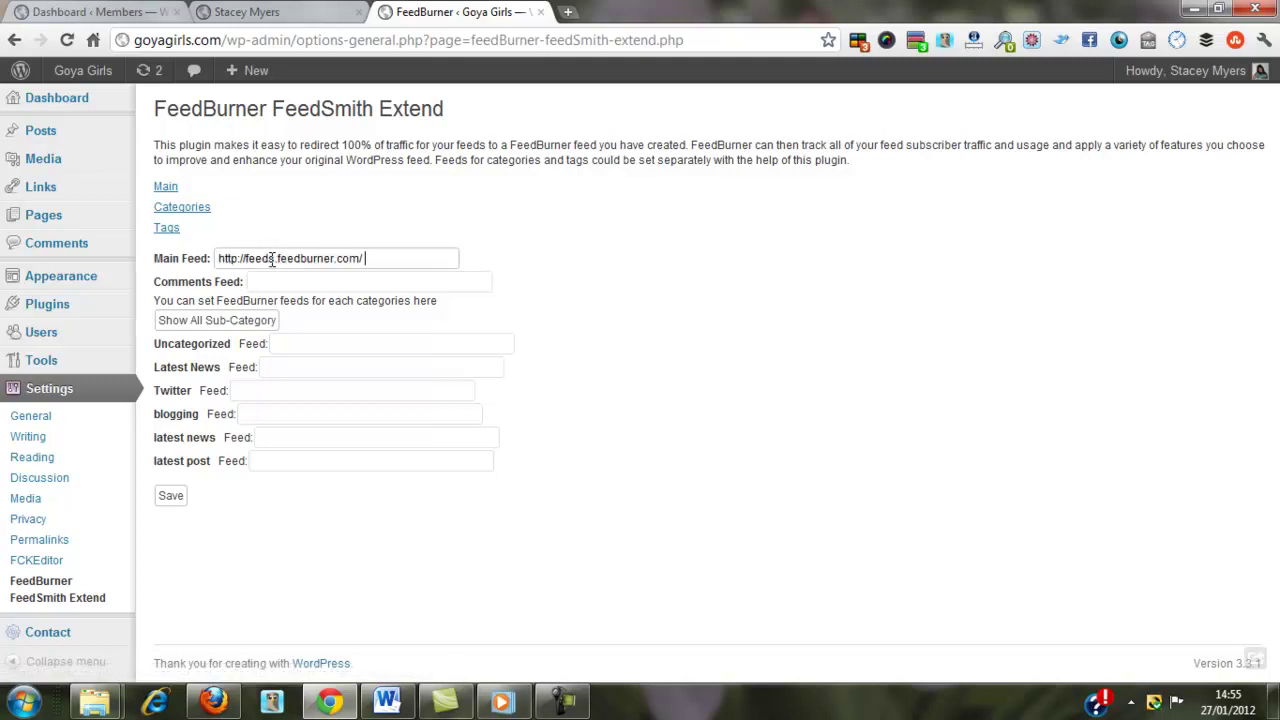
left_click(369, 258)
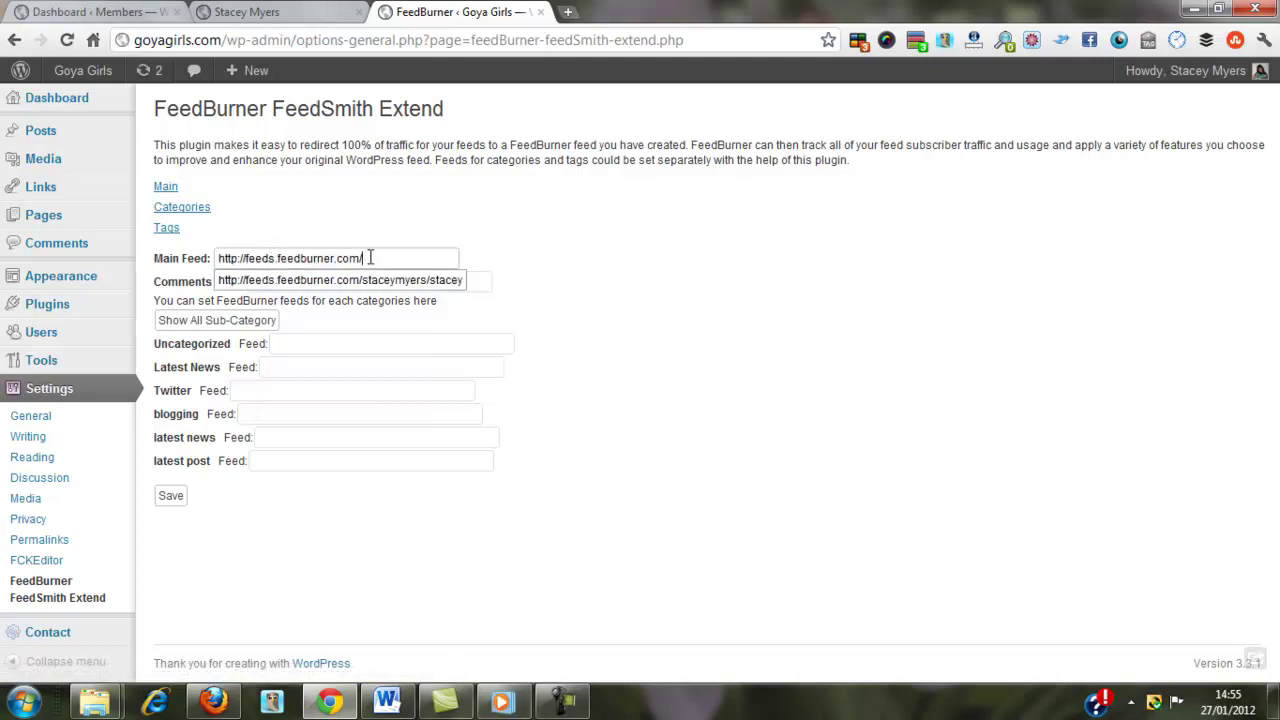
type("goyagirls")
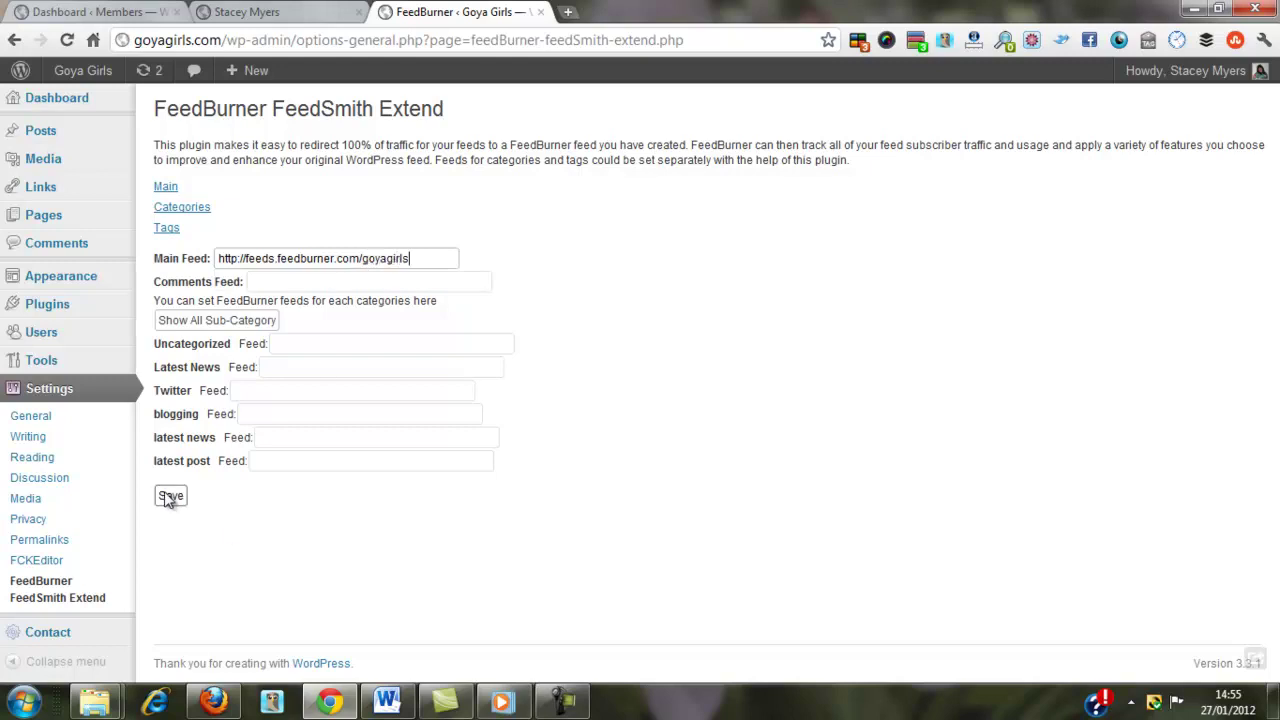
left_click(170, 496)
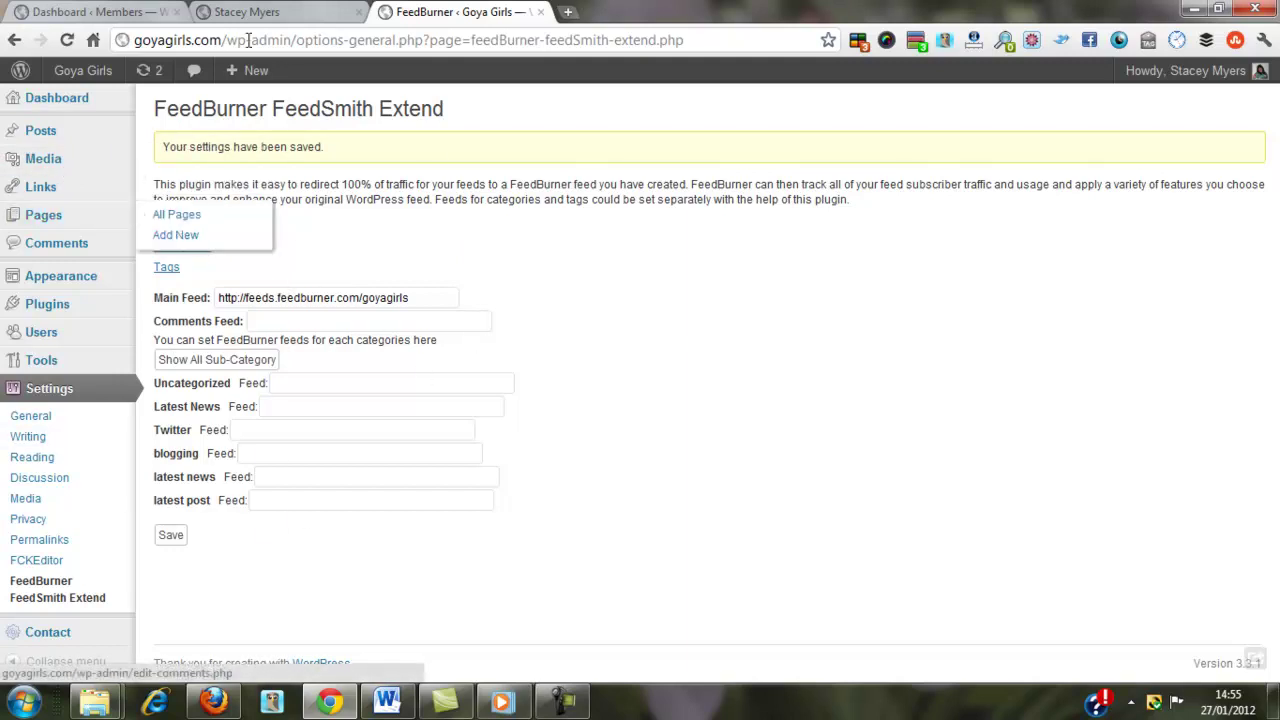
Step: Open the RSS feed from the sidebar of the author's own blog and examine all its subscribe options, including the other readers
left_click(280, 14)
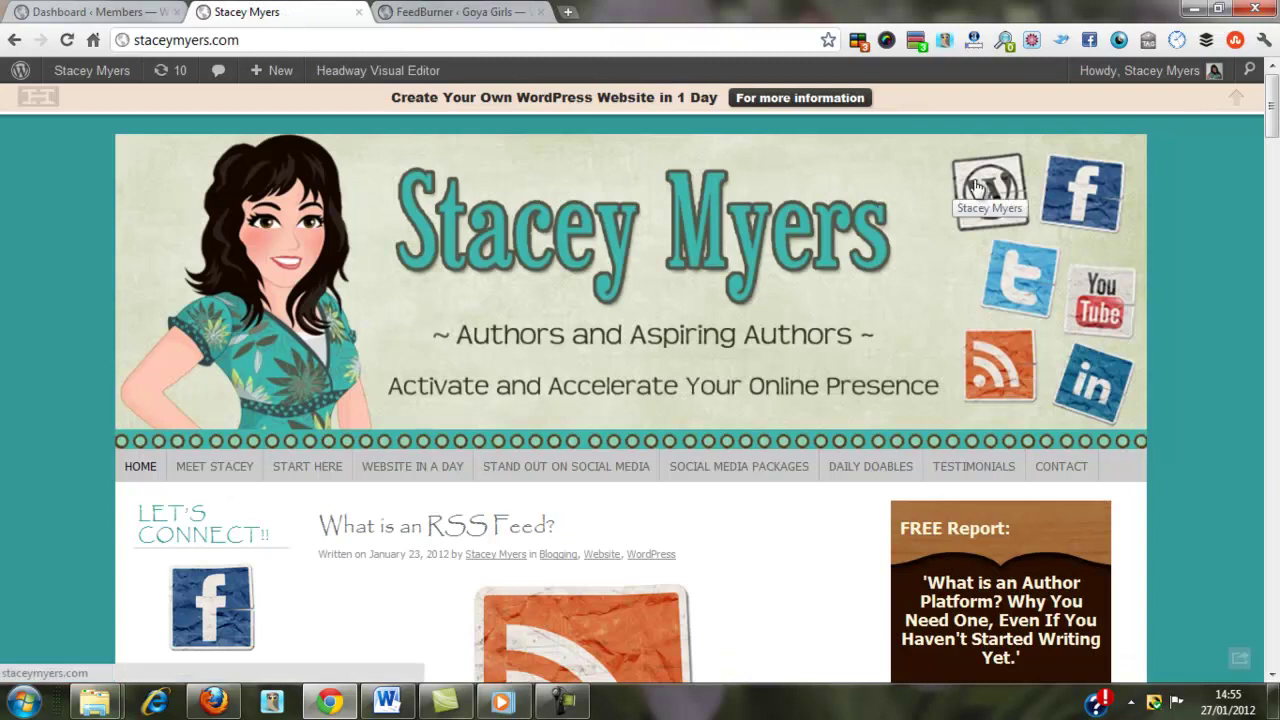
left_click_drag(1274, 100, 1274, 151)
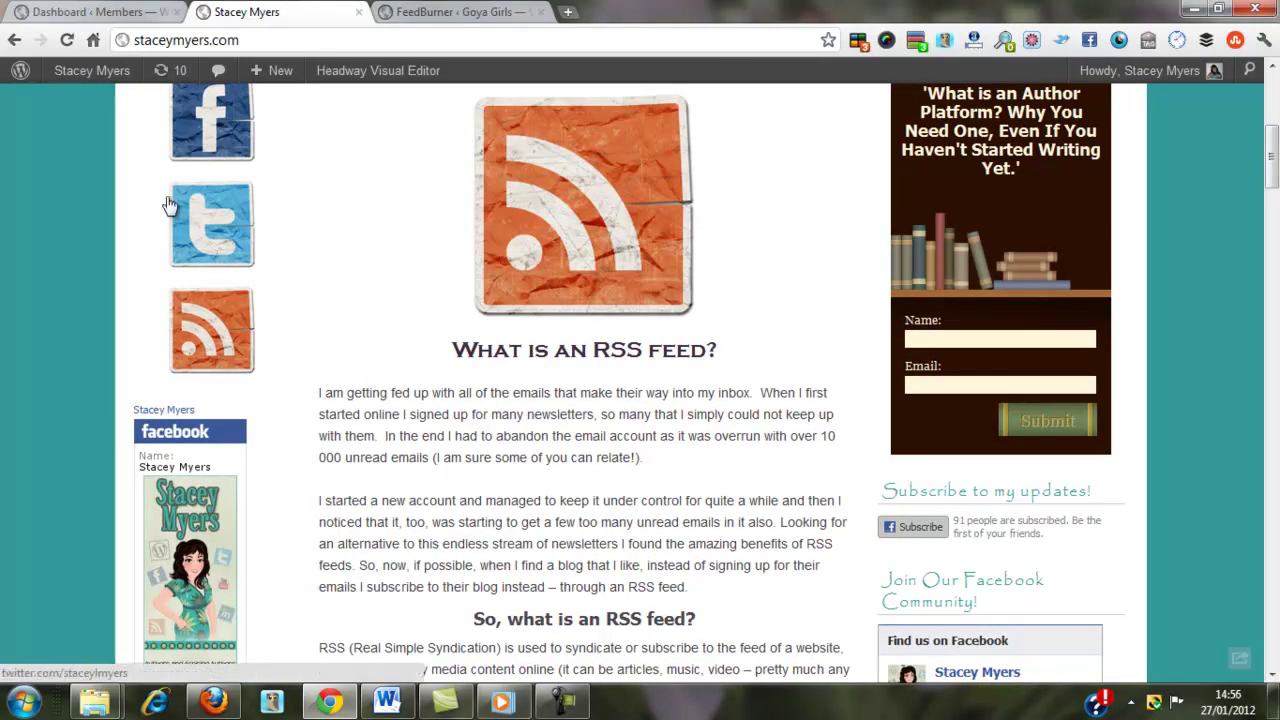
left_click(208, 336)
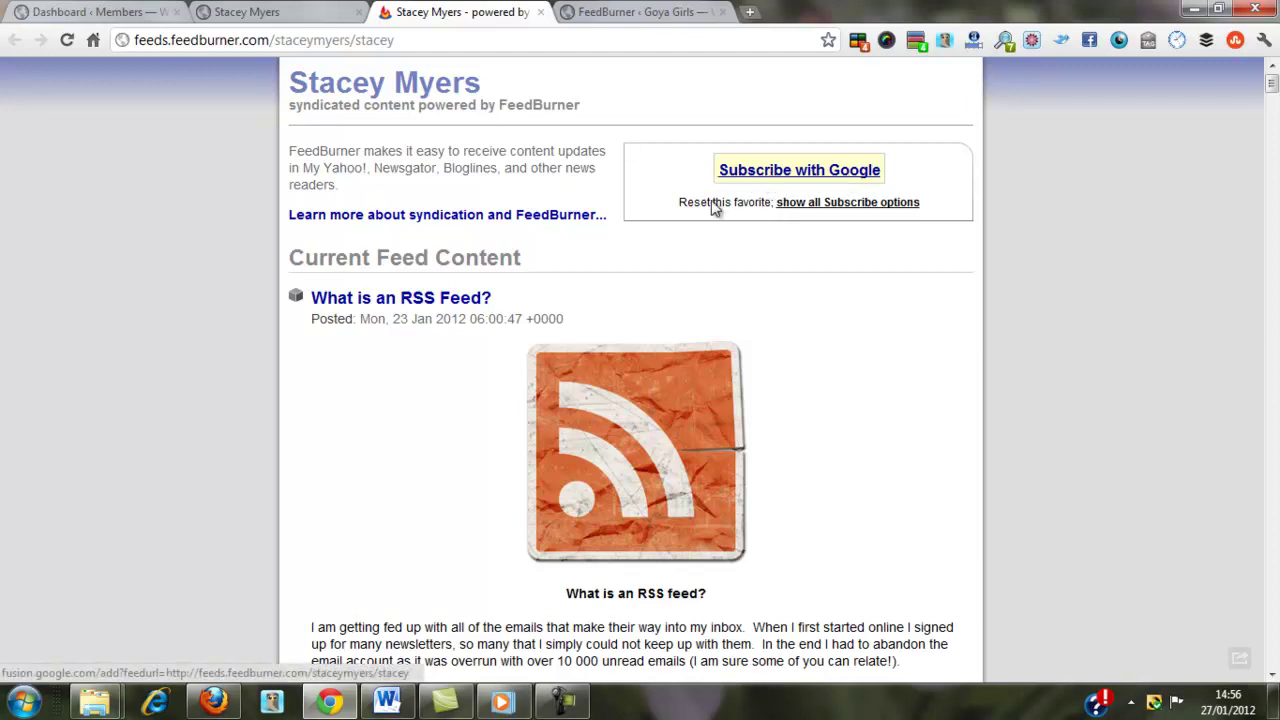
left_click(852, 203)
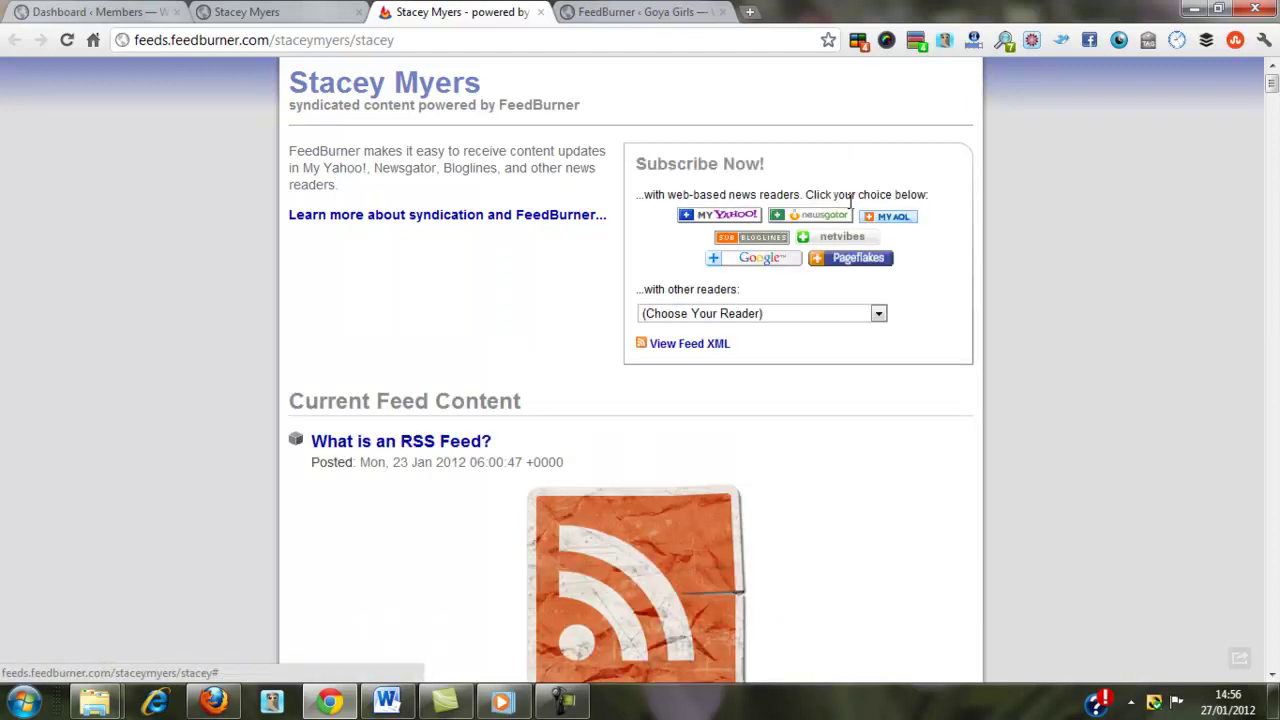
left_click(877, 315)
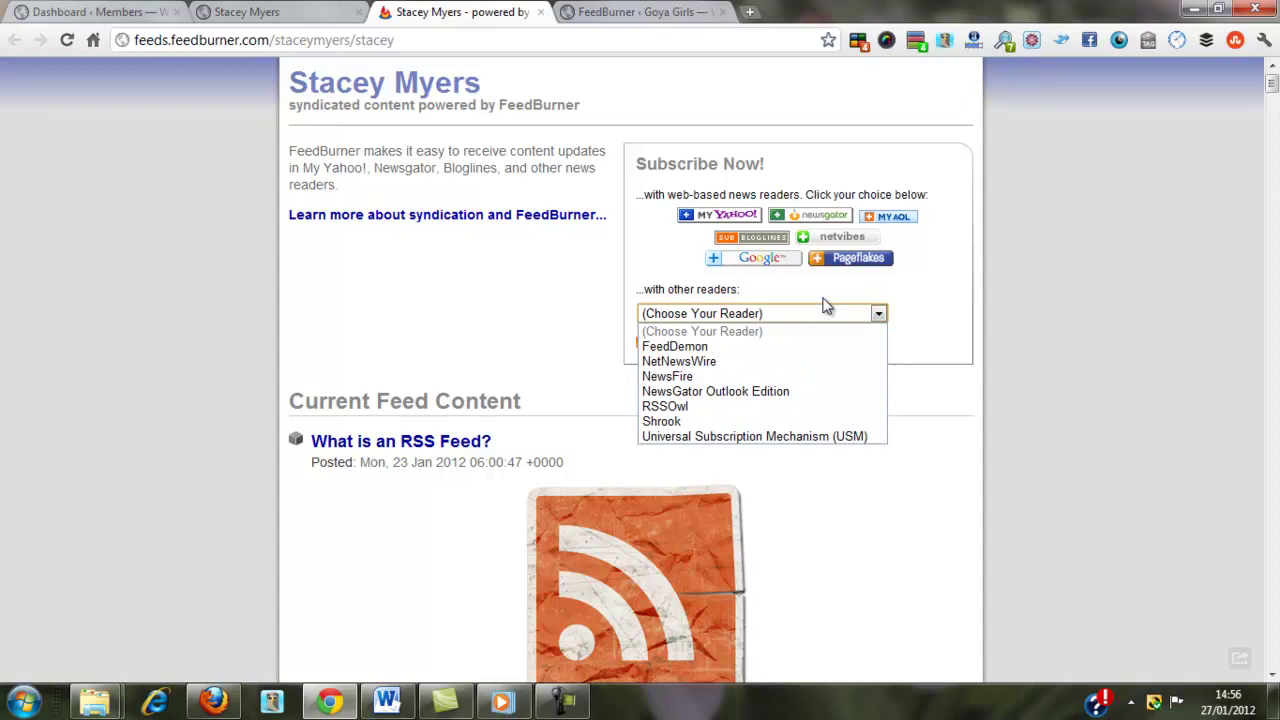
left_click(912, 293)
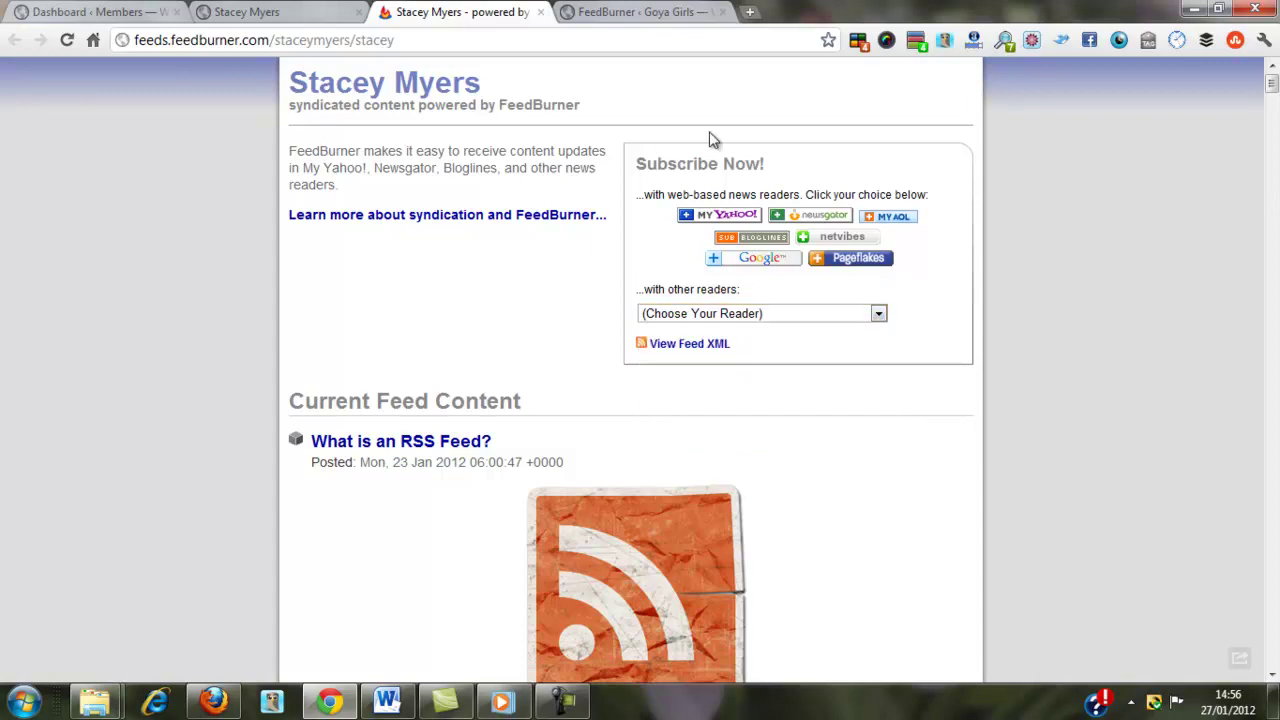
Step: Subscribe to the blog's feed in Google Reader, find it among the subscriptions, and return to the blog's home page
left_click(769, 262)
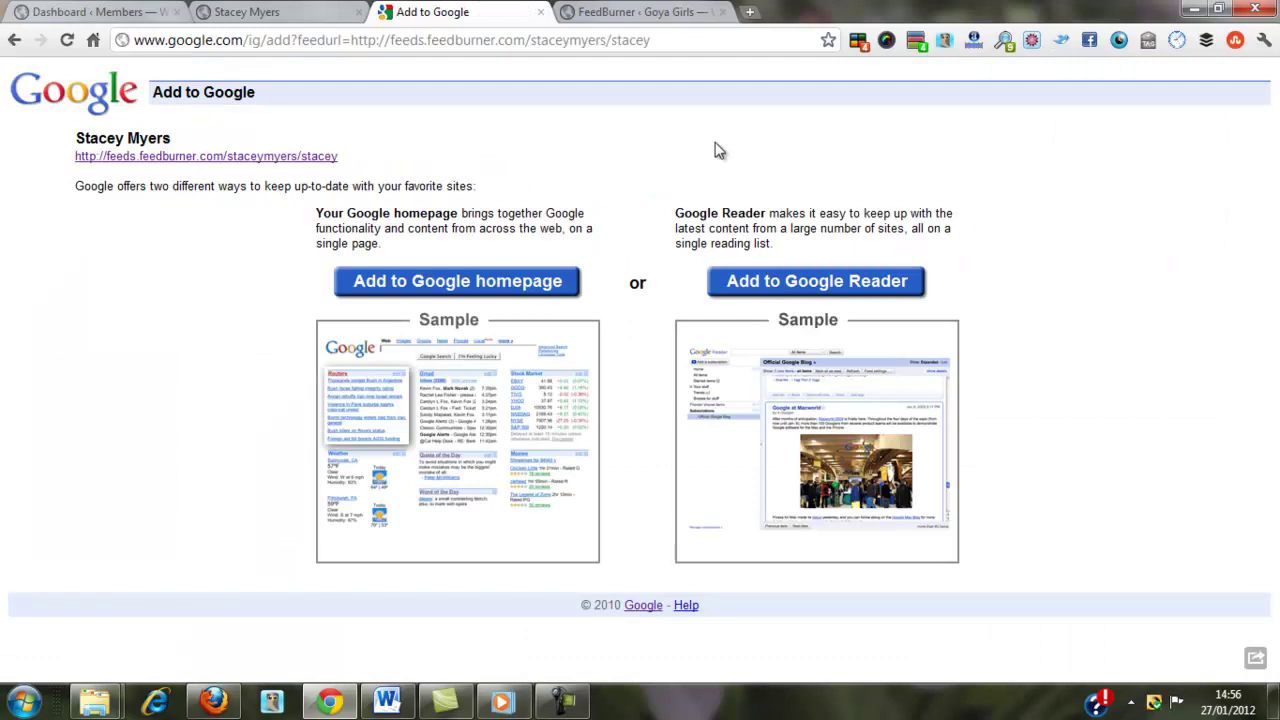
left_click(830, 290)
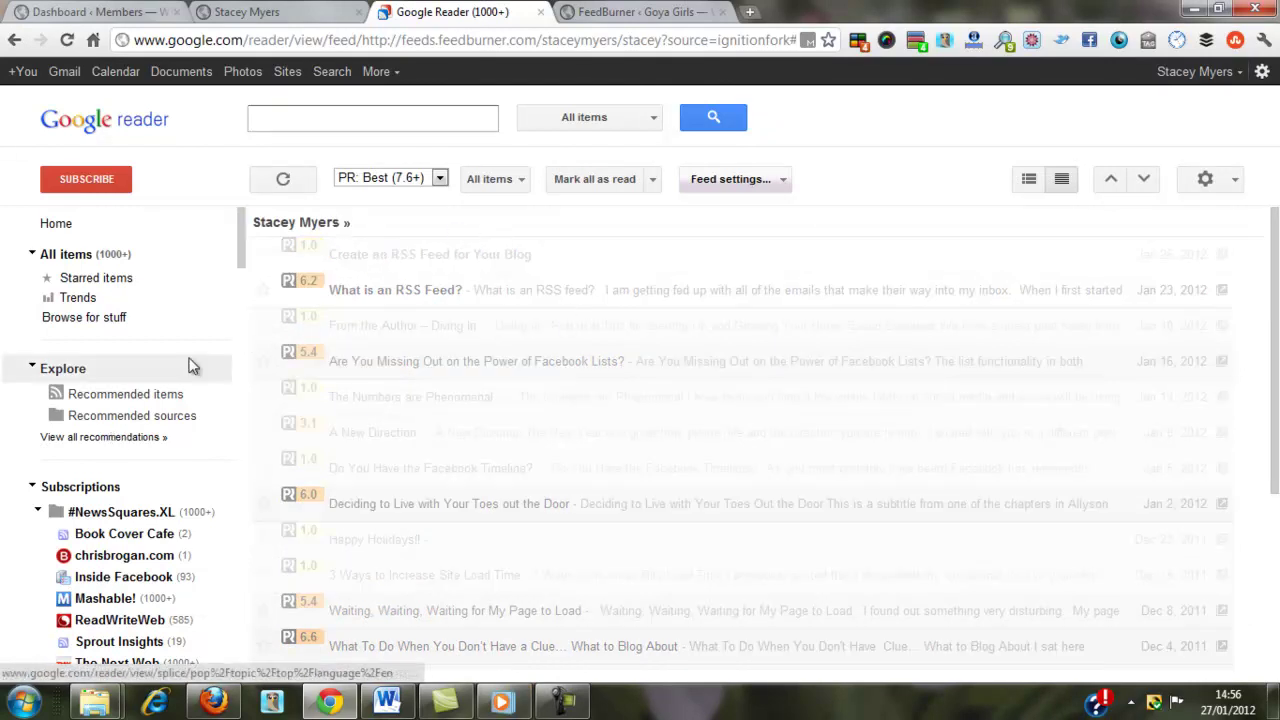
left_click_drag(238, 252, 234, 560)
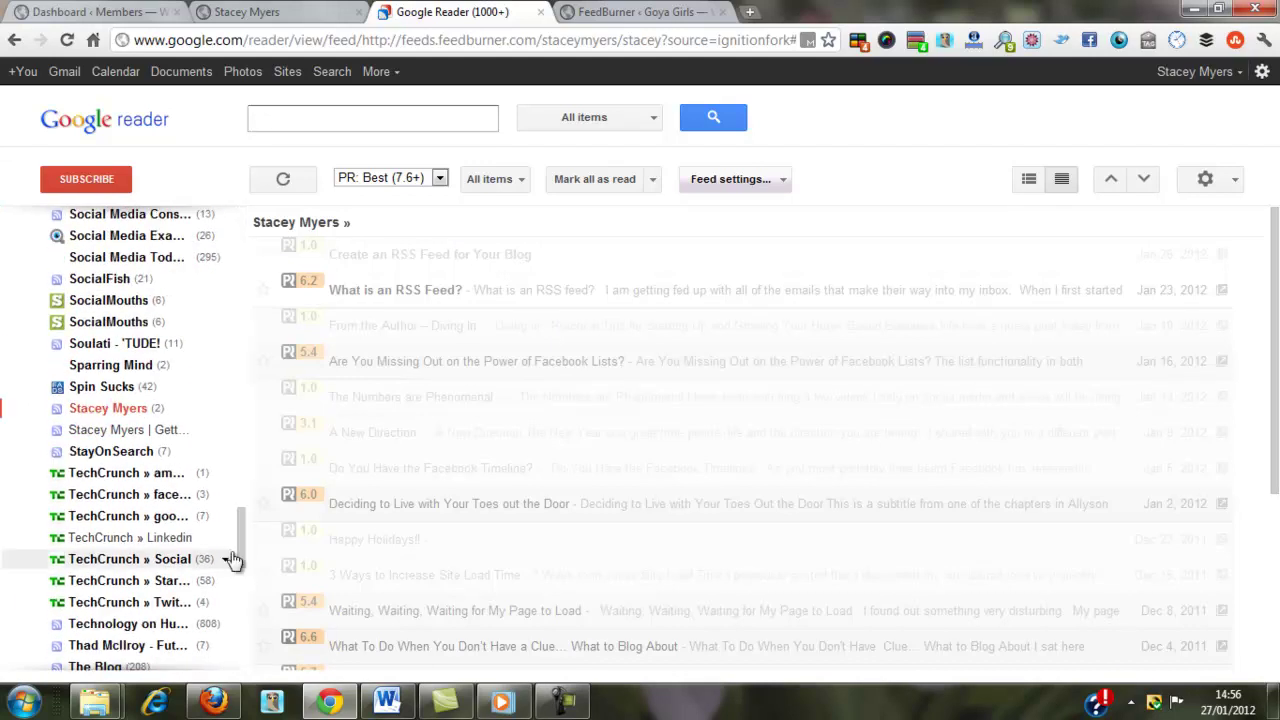
left_click(135, 410)
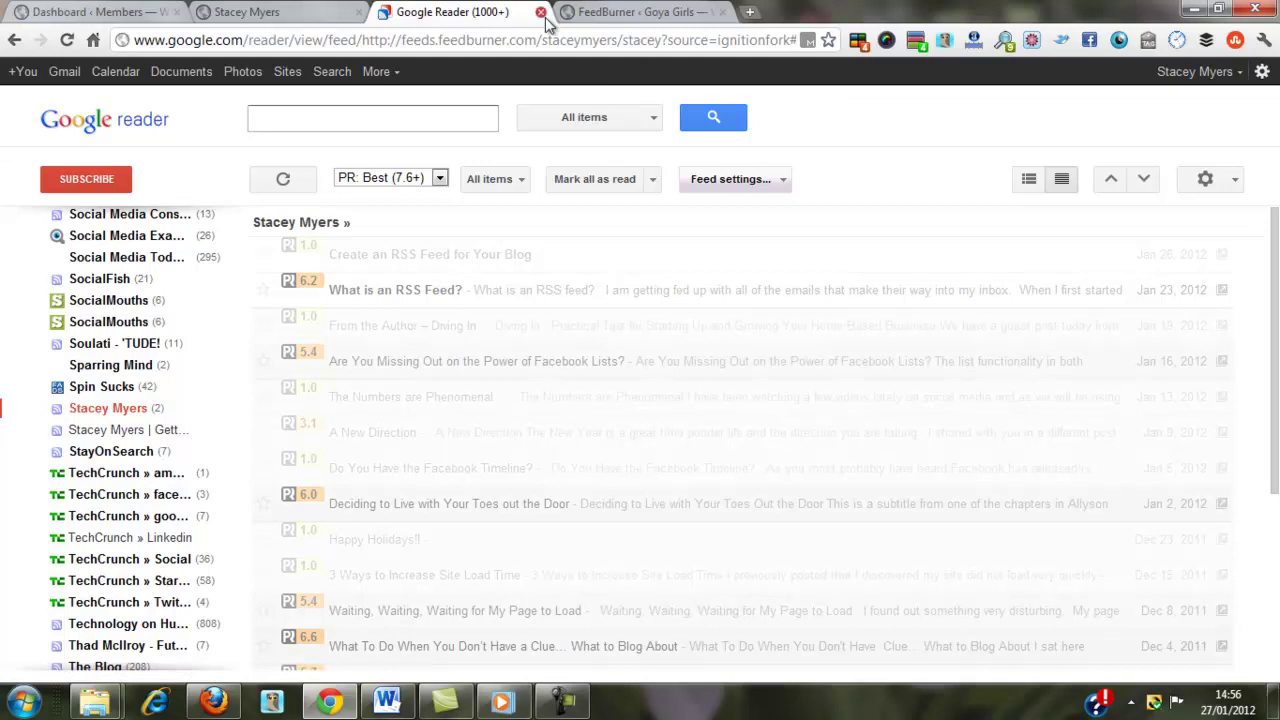
left_click(303, 16)
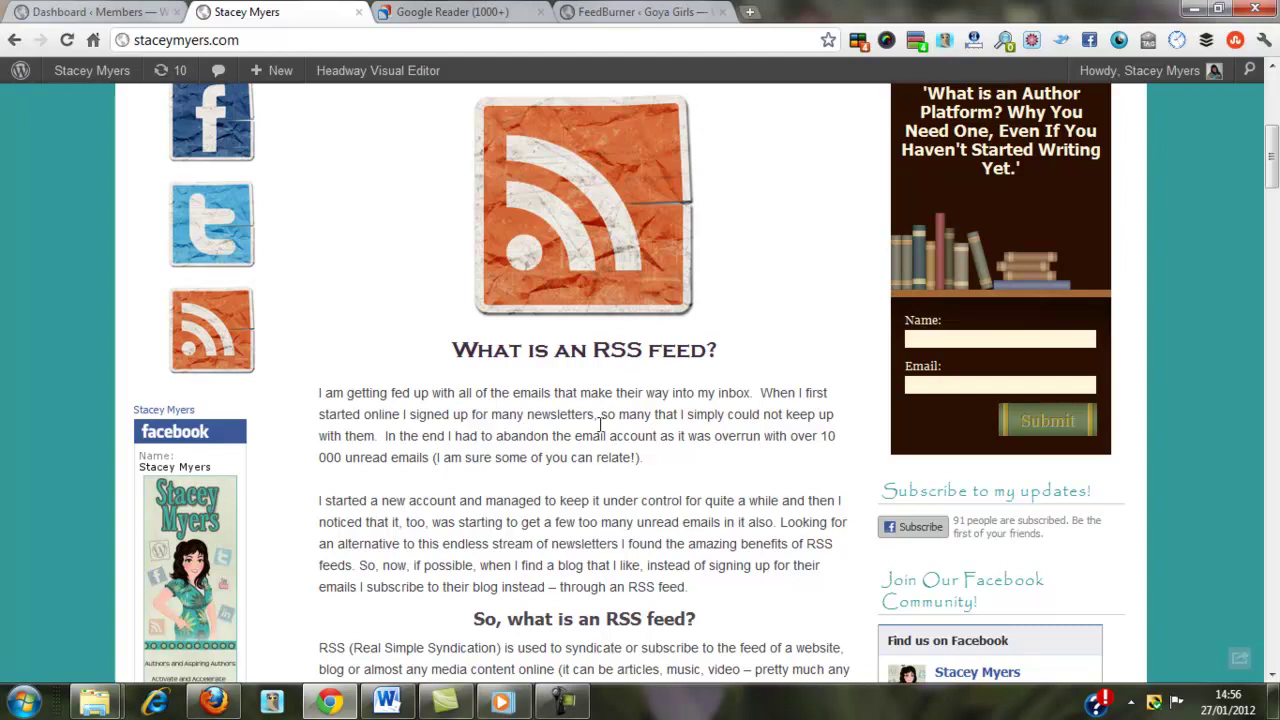
left_click_drag(1272, 170, 1272, 122)
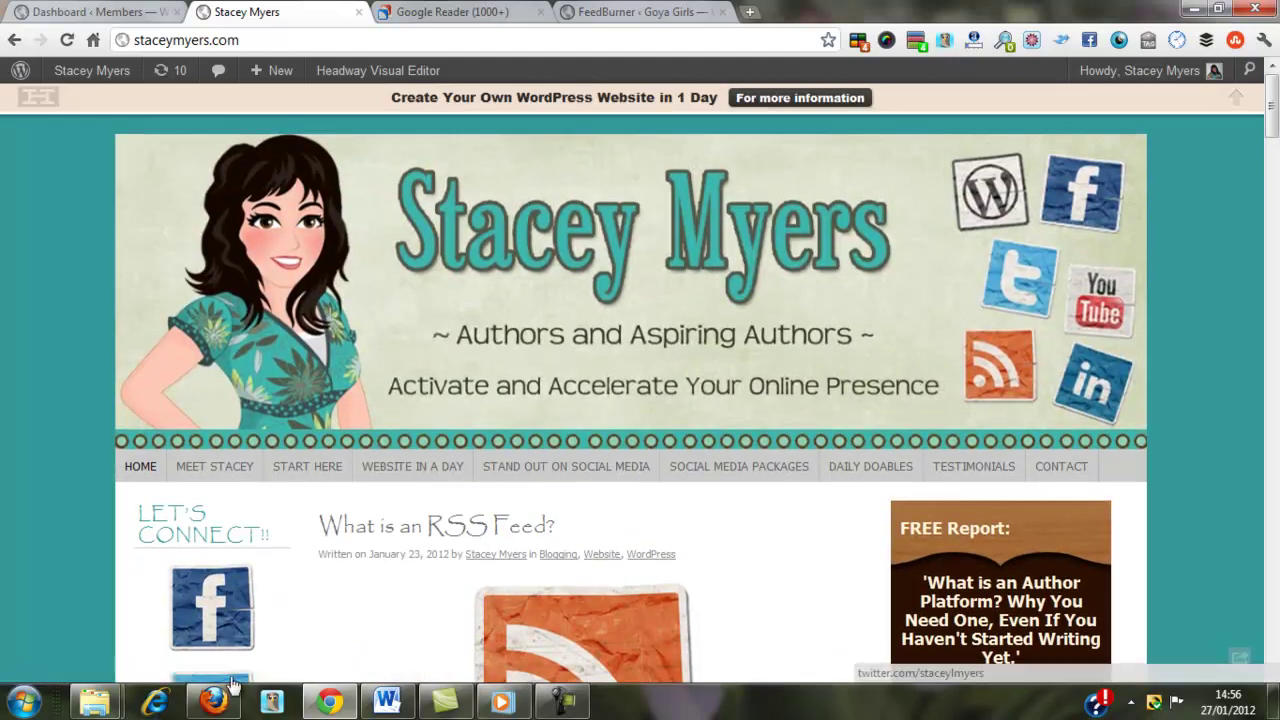
Step: Switch to Firefox and open the Chicklet Chooser among the publicizing options of the Goya Girls feed
left_click(213, 701)
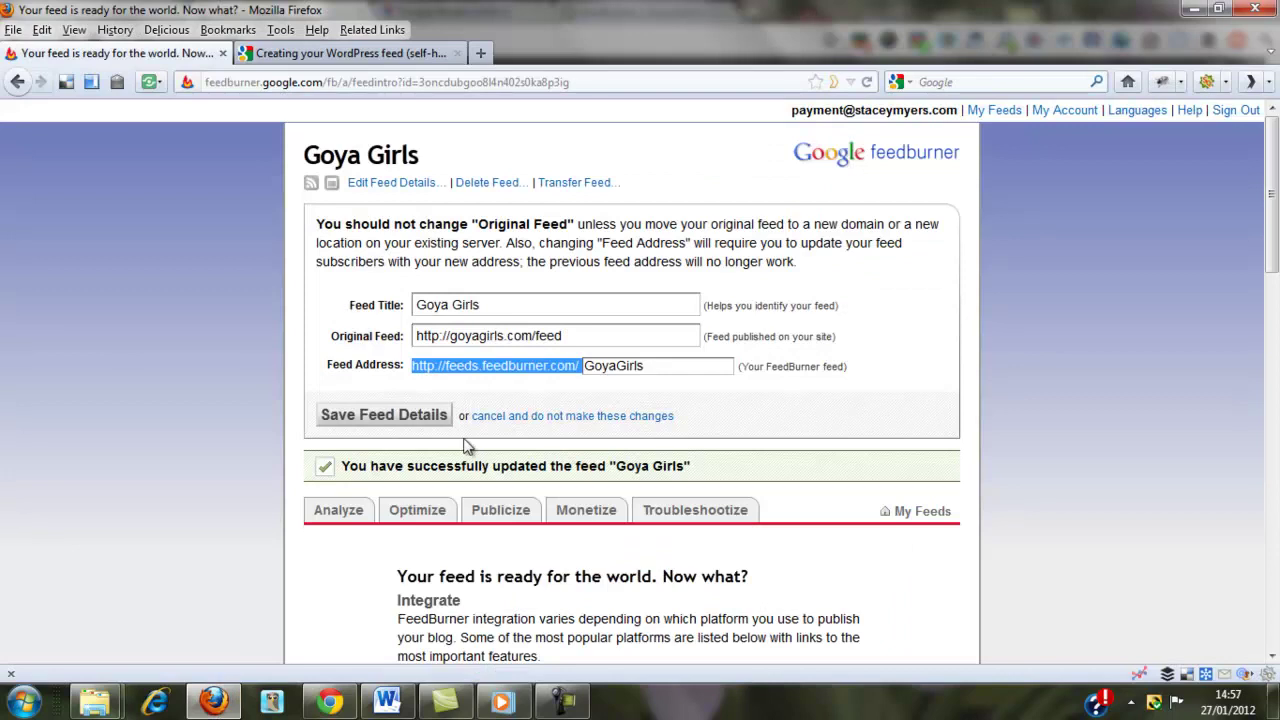
left_click_drag(1275, 190, 1274, 276)
left_click(500, 203)
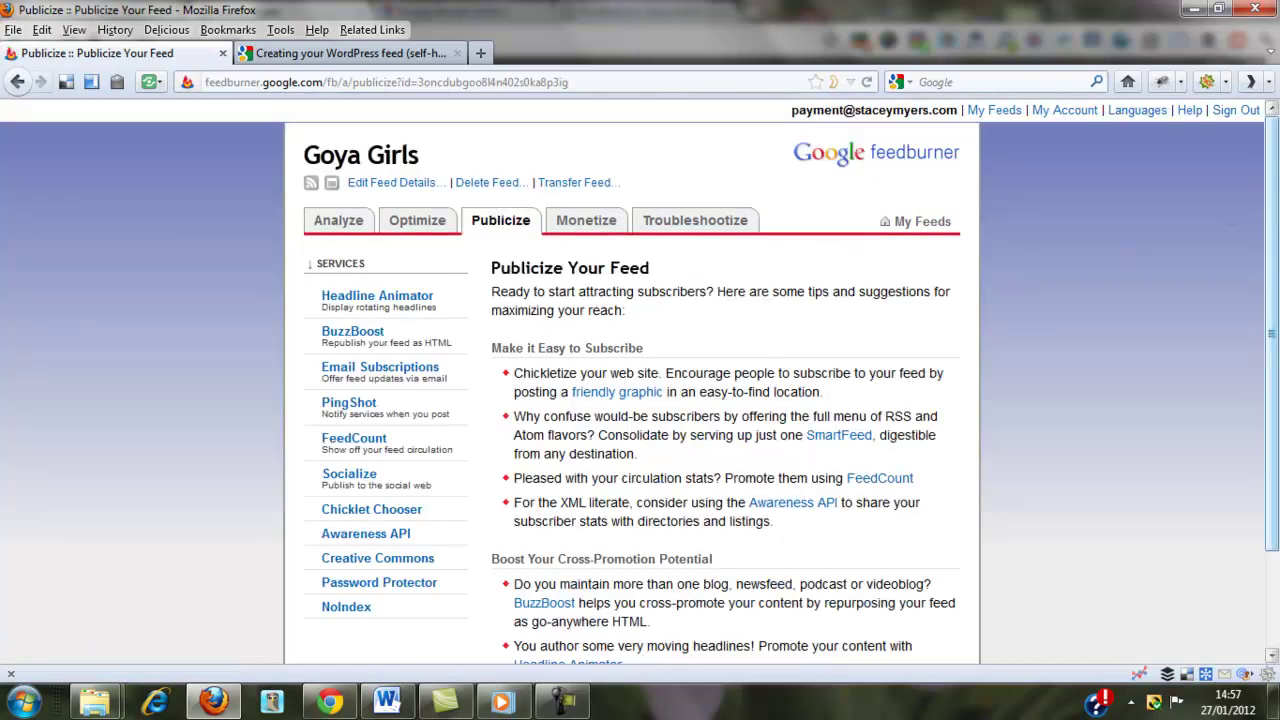
scroll(1268, 207, "down", 2)
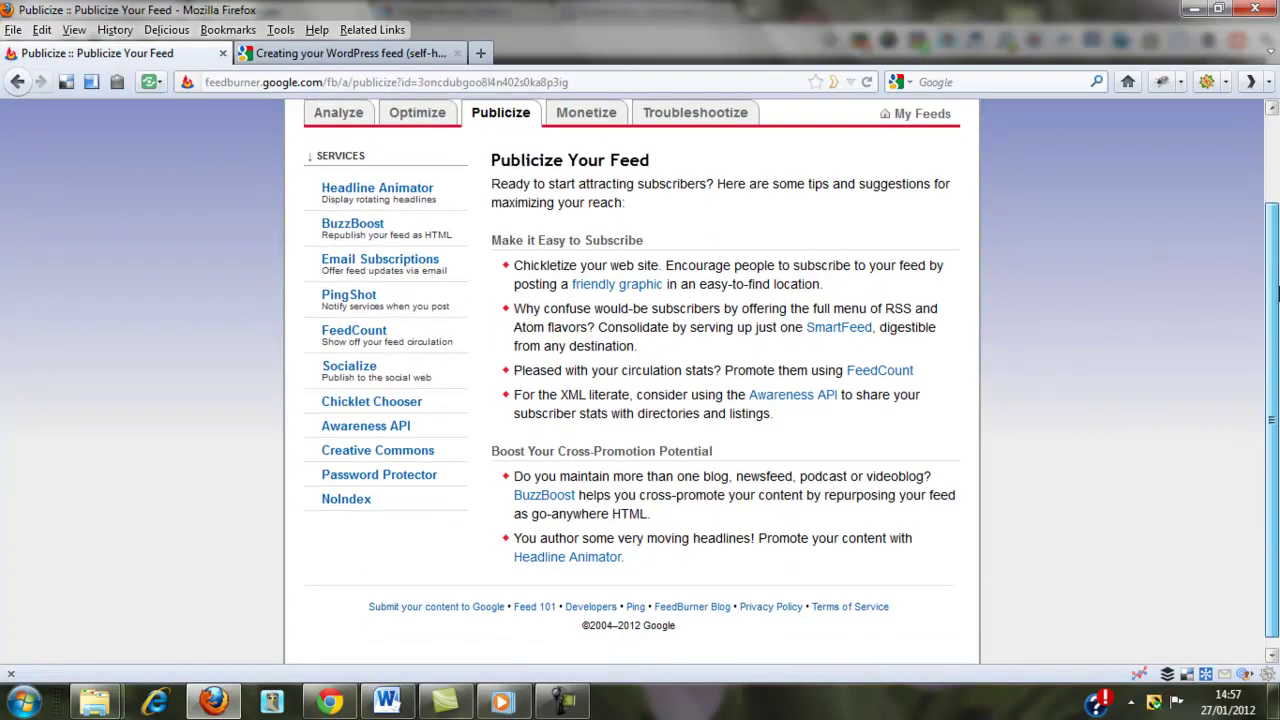
left_click(637, 286)
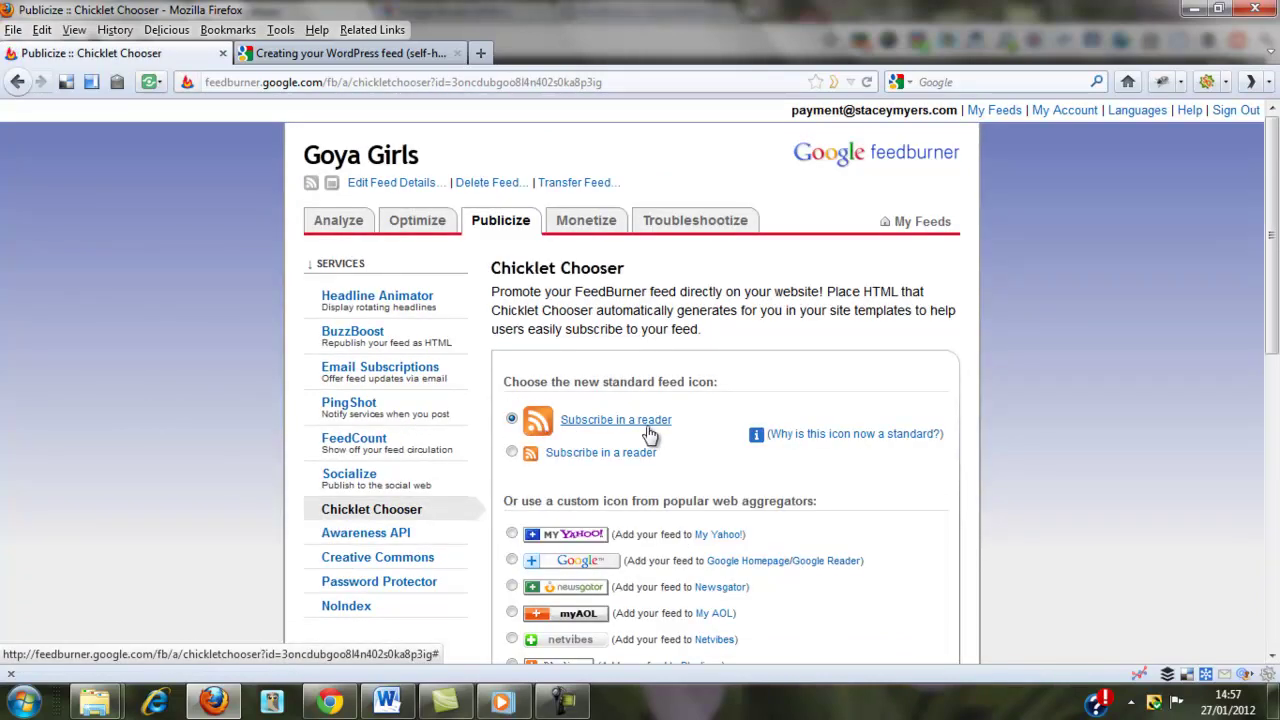
Step: Copy the generated HTML for the large standard feed icon with the Subscribe in a reader link
scroll(1272, 210, "down", 15)
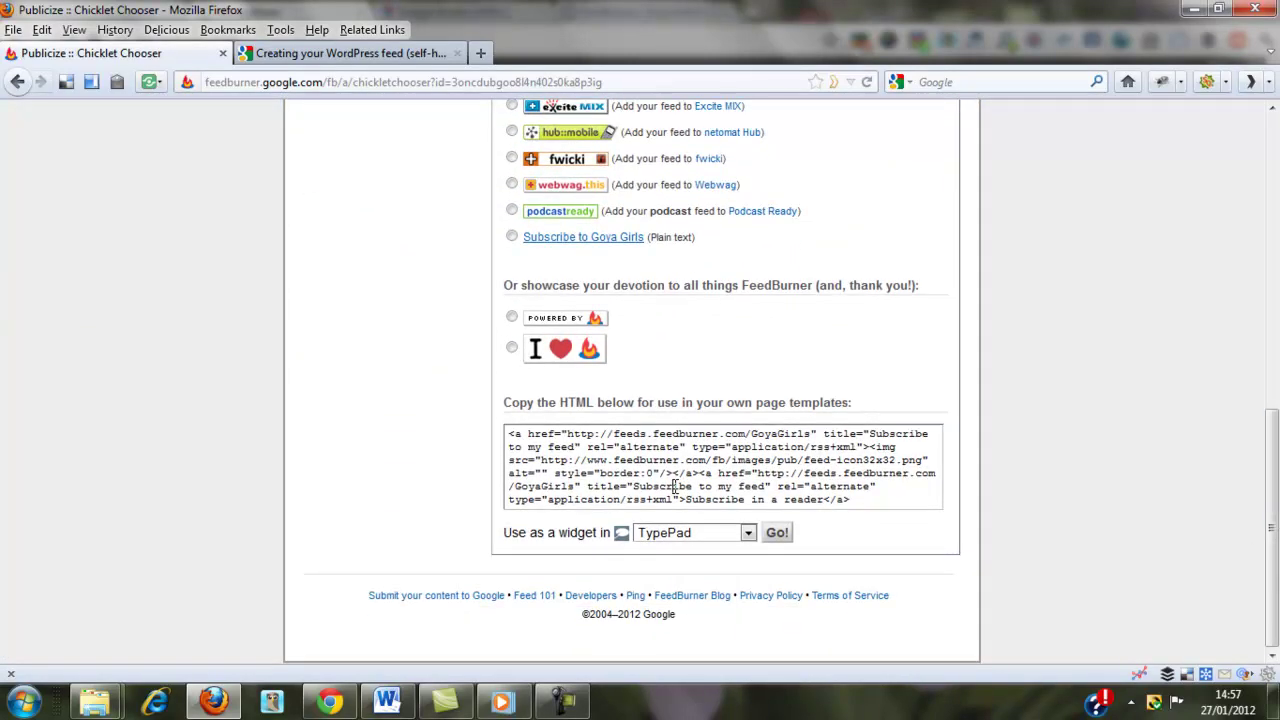
left_click(676, 486)
key("ctrl+c")
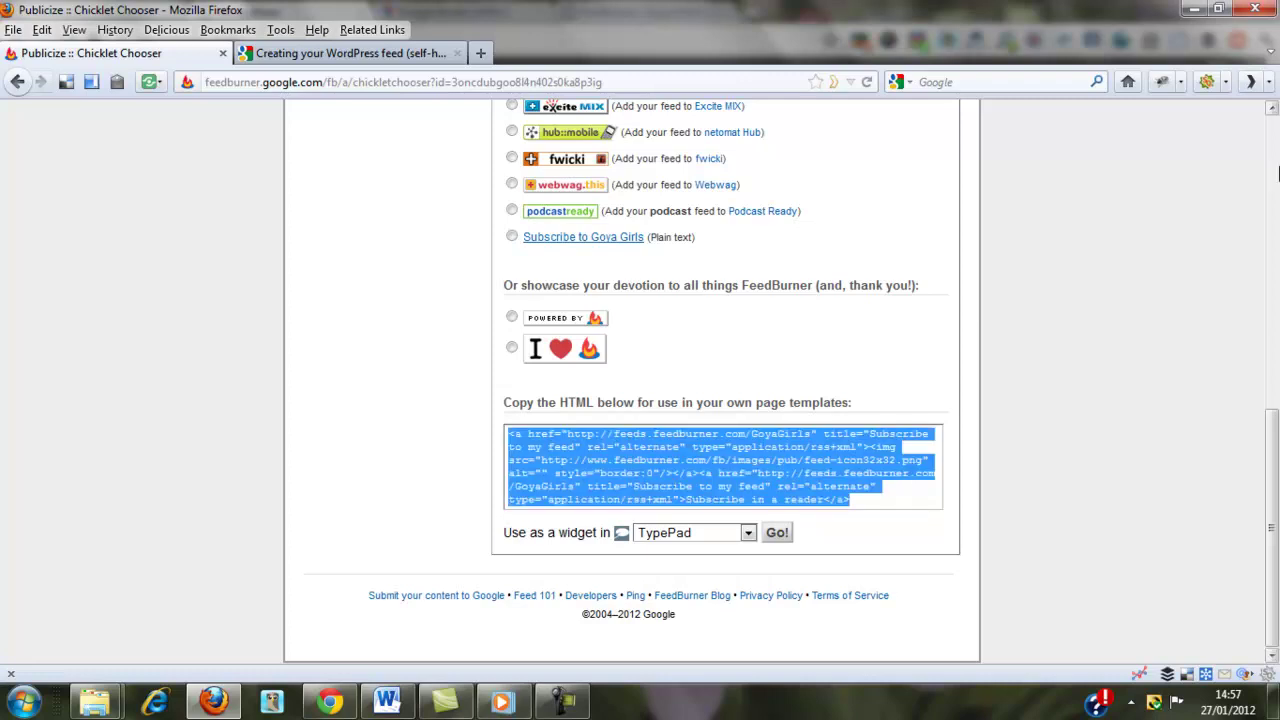
Step: Return to Chrome and open the widgets page in the WordPress admin of the author's own blog
left_click(1193, 10)
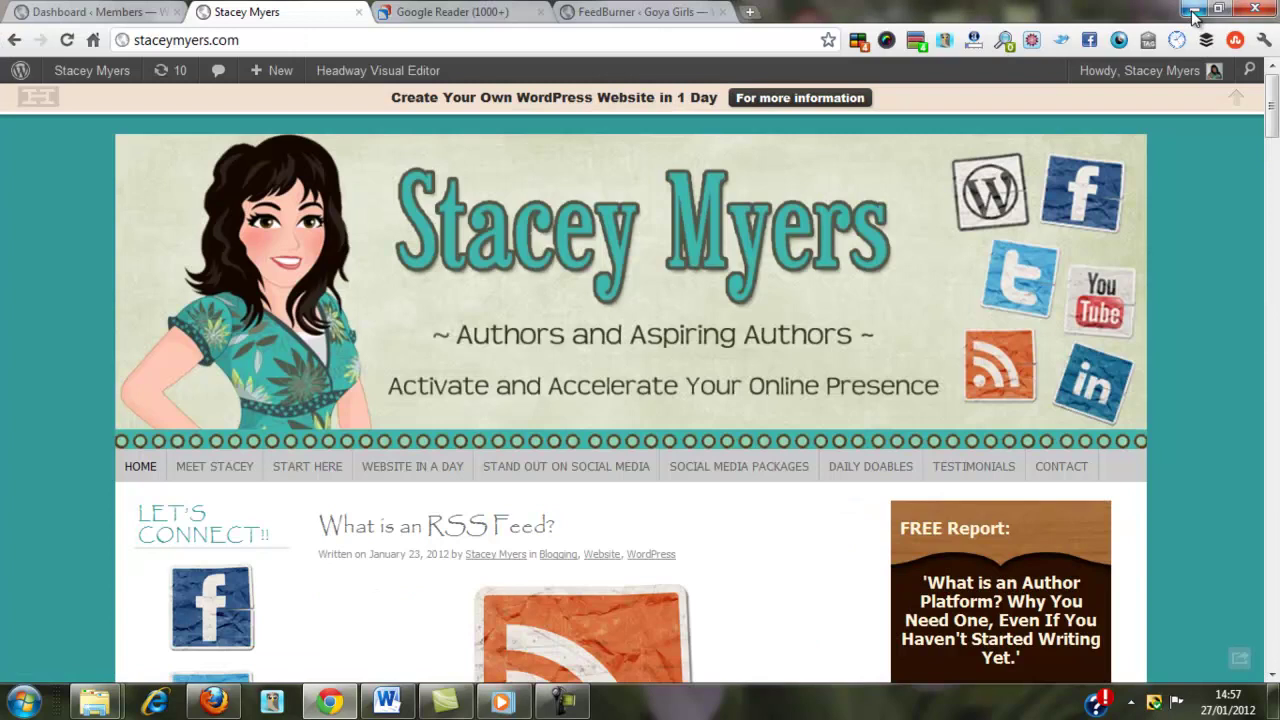
mouse_move(78, 84)
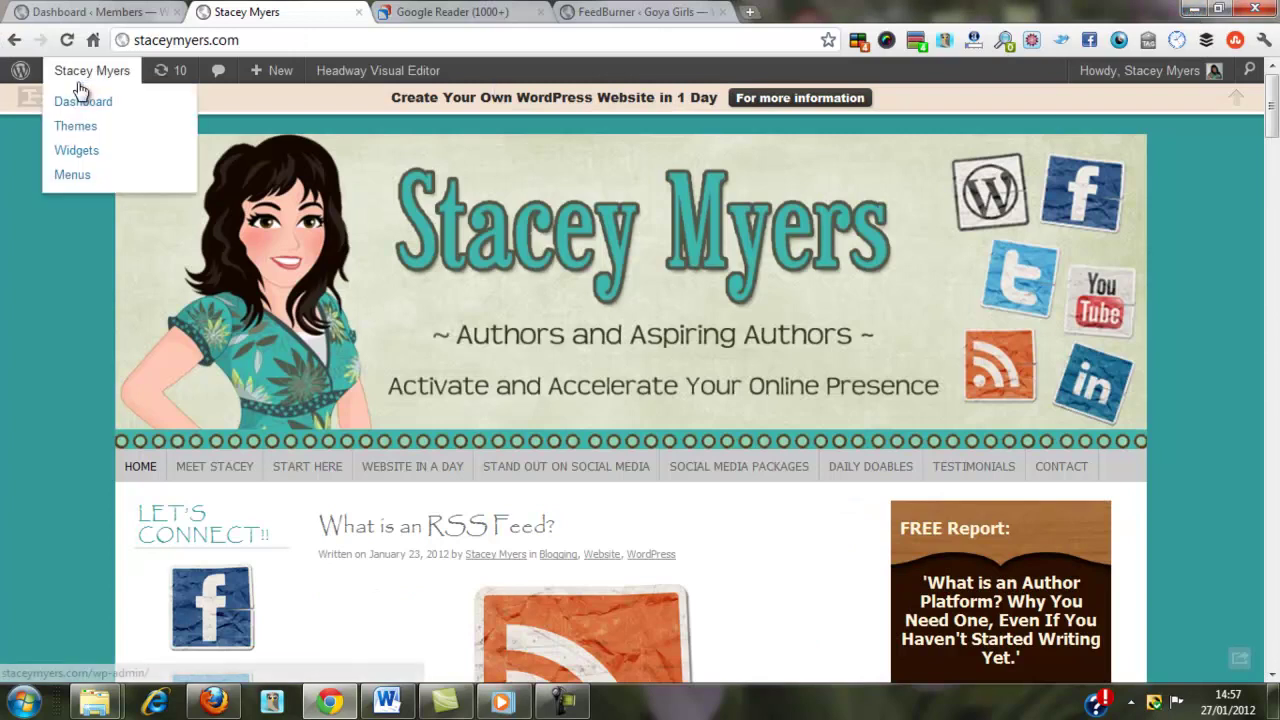
left_click(80, 106)
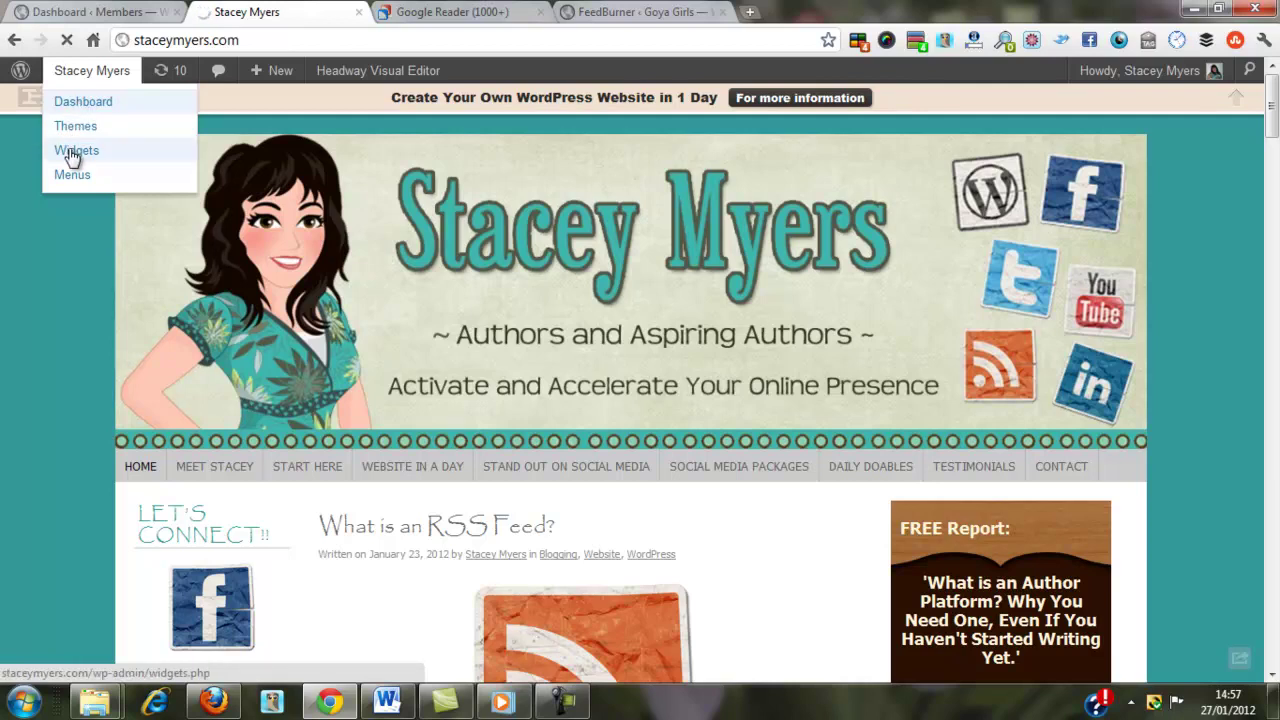
left_click(72, 152)
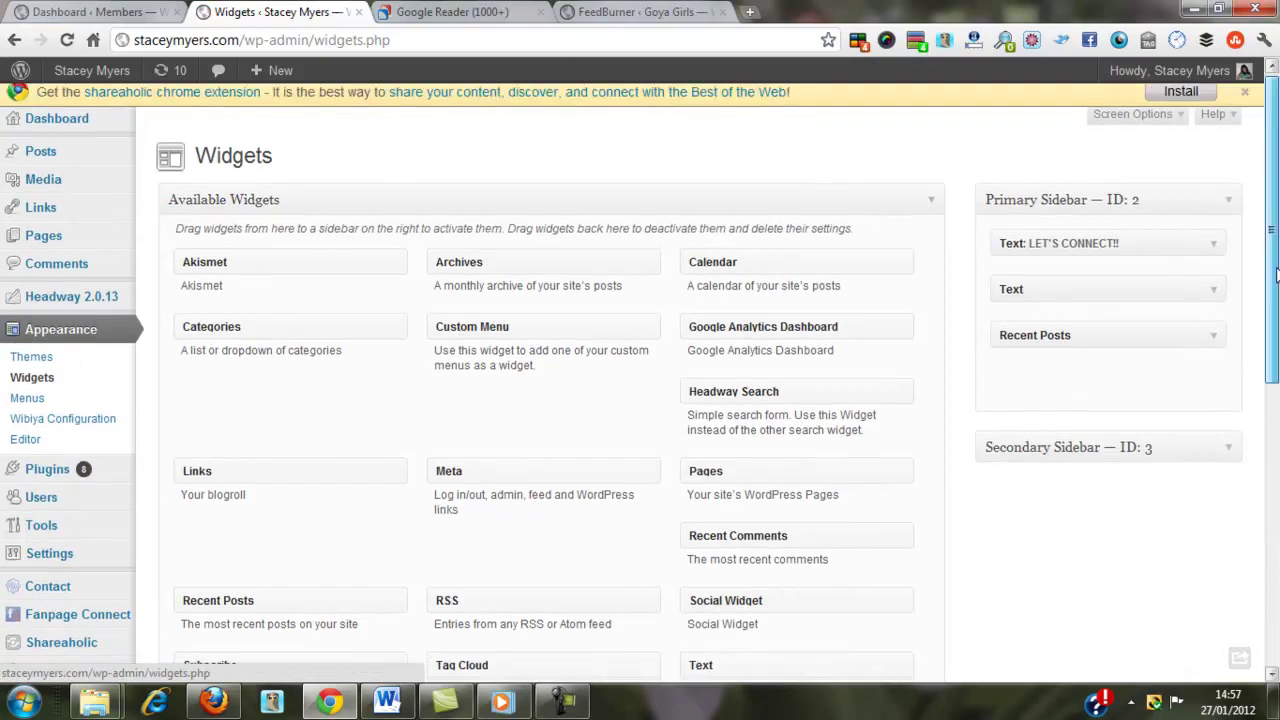
Step: Add a Text widget to the Primary Sidebar below LET'S CONNECT!!, paste the copied feed icon HTML into it, and save
scroll(995, 520, "down", 1)
left_click_drag(733, 591, 1037, 205)
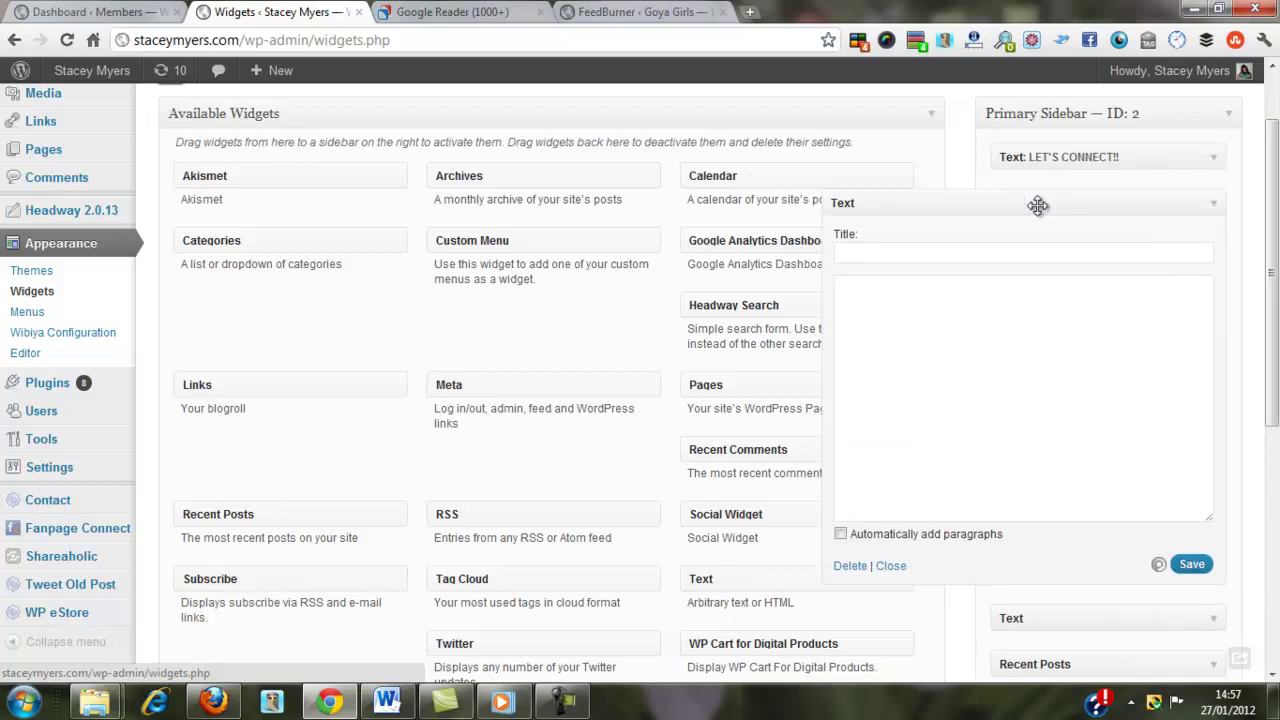
left_click(929, 310)
key("ctrl+v")
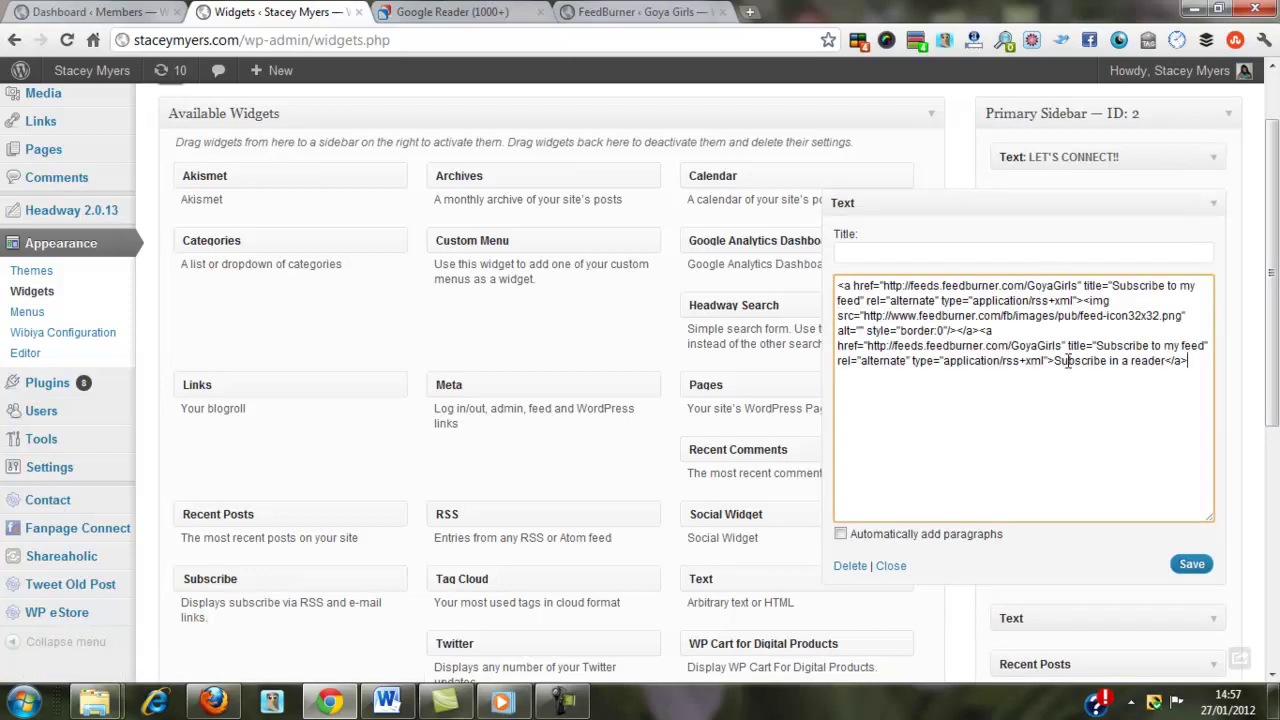
left_click(1190, 564)
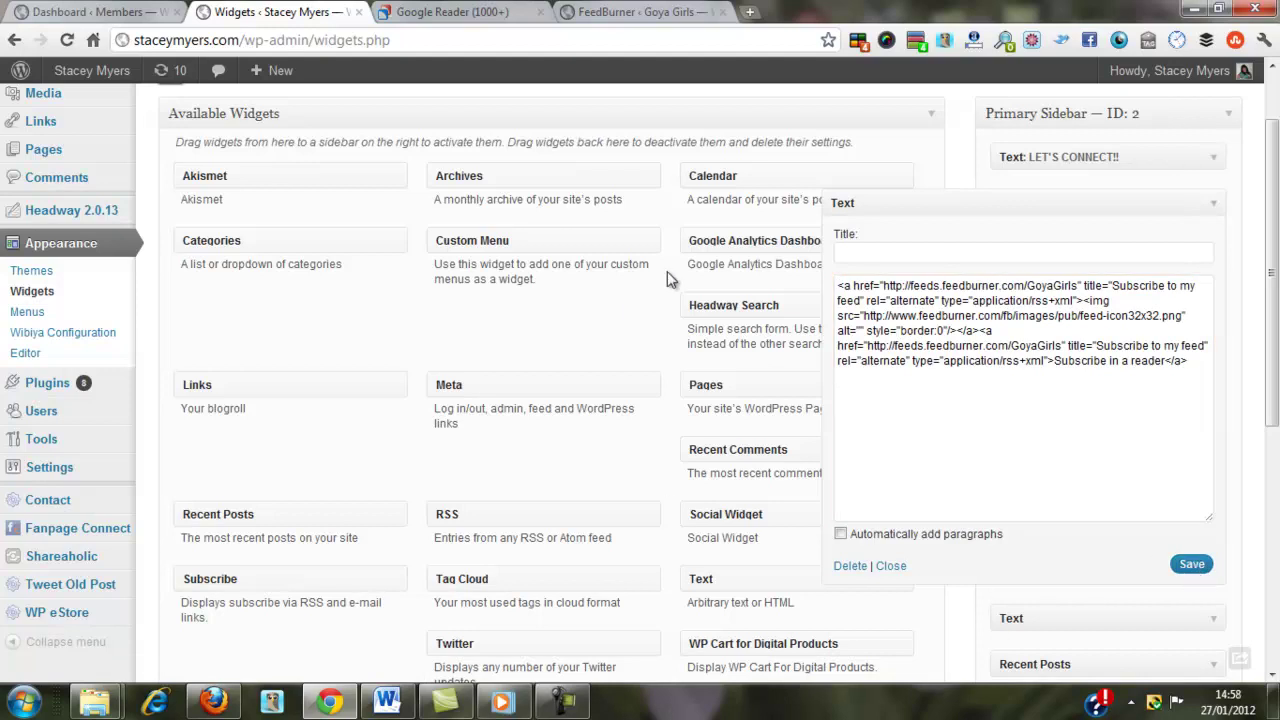
Step: Load the author's blog in the Google Reader tab and test the new Subscribe in a reader link in its sidebar
left_click(420, 13)
left_click(358, 44)
type("stacey")
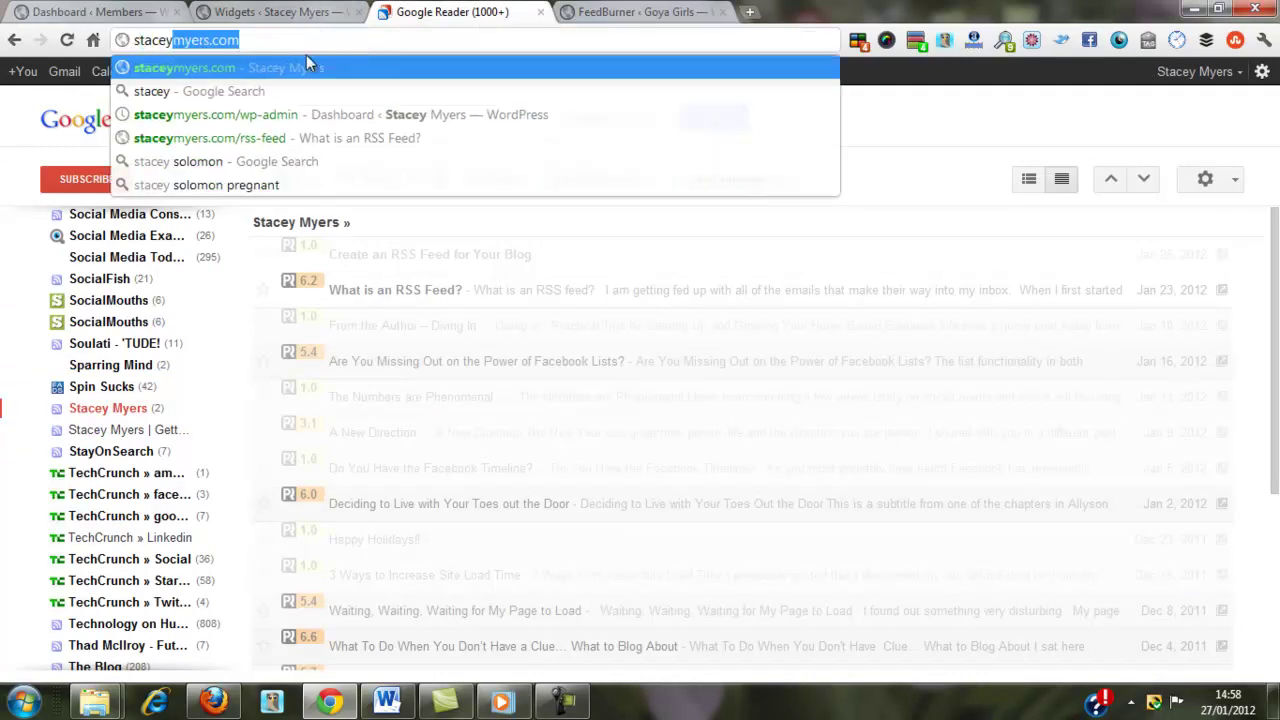
key("Return")
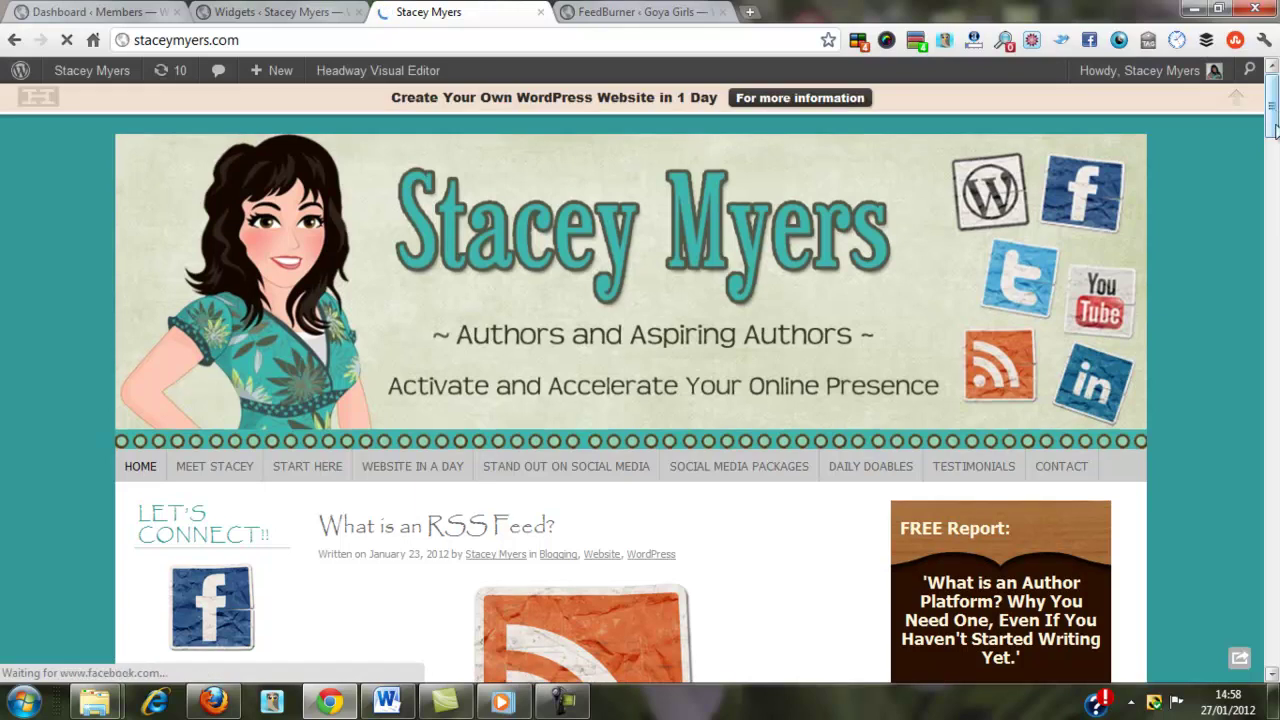
left_click_drag(1274, 133, 1274, 211)
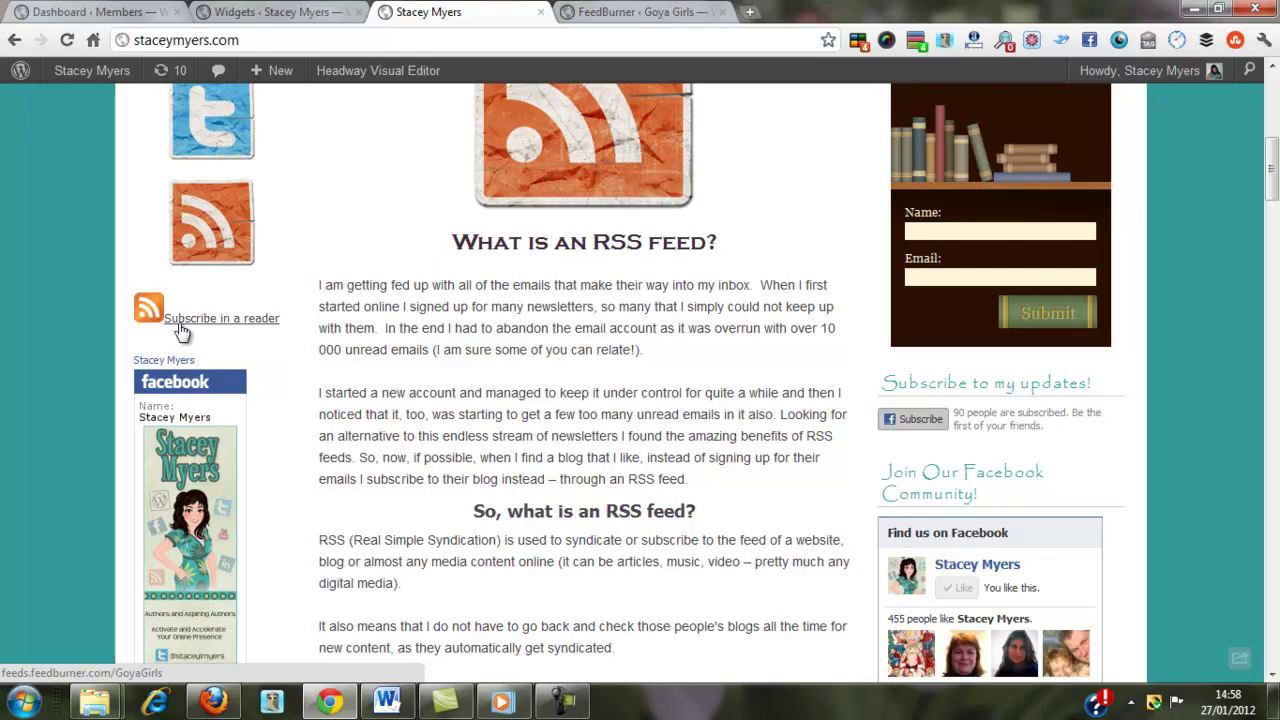
left_click(224, 322)
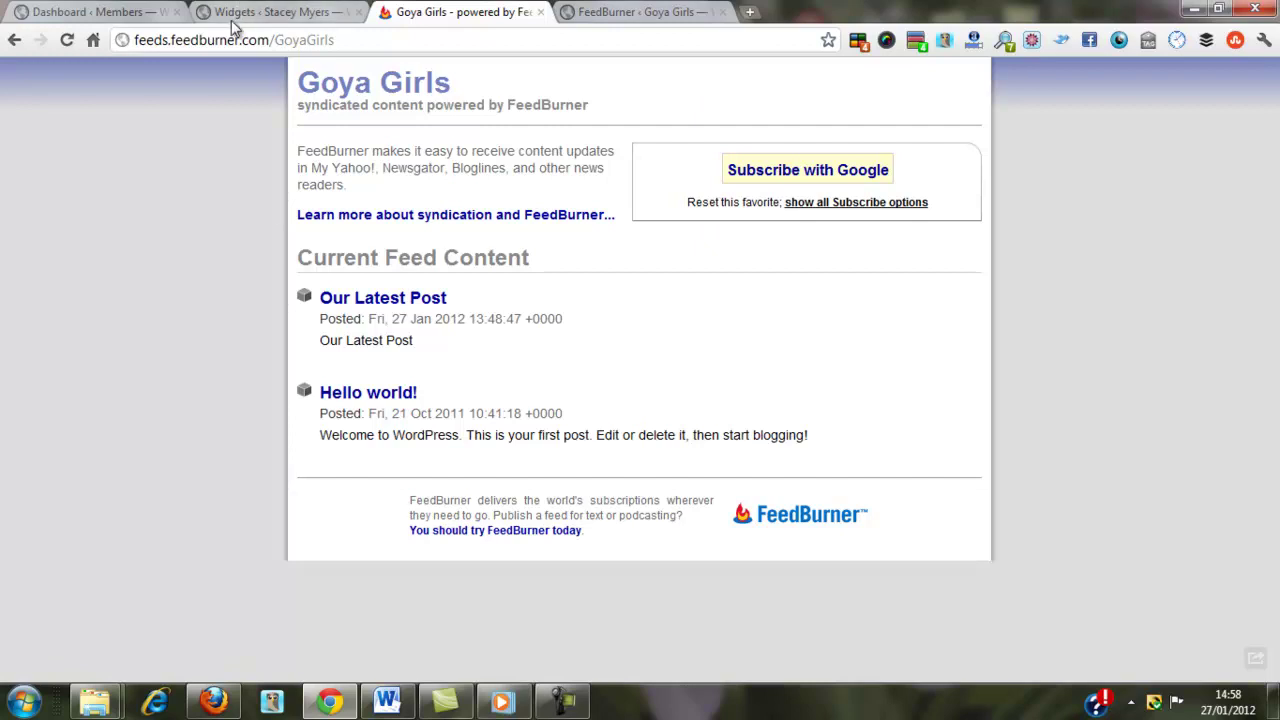
Step: Return to the FeedBurner FeedSmith Extend settings page of the Goya Girls site
left_click(300, 12)
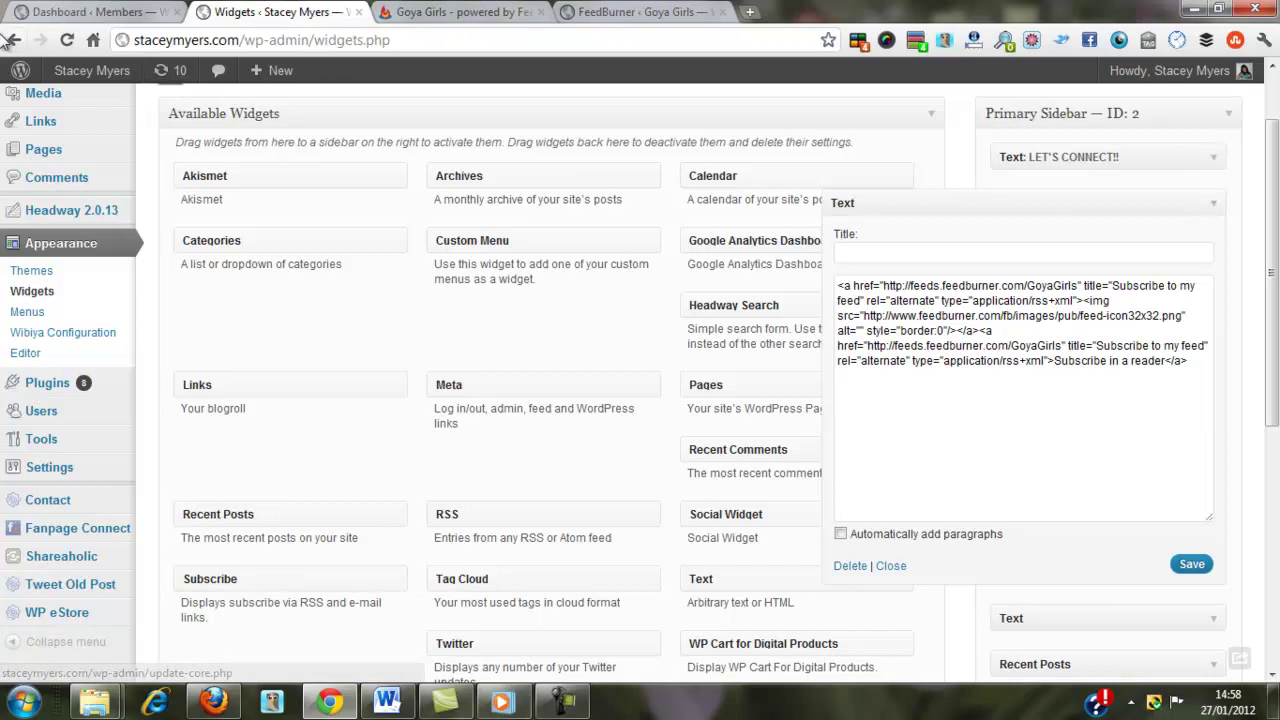
left_click(591, 14)
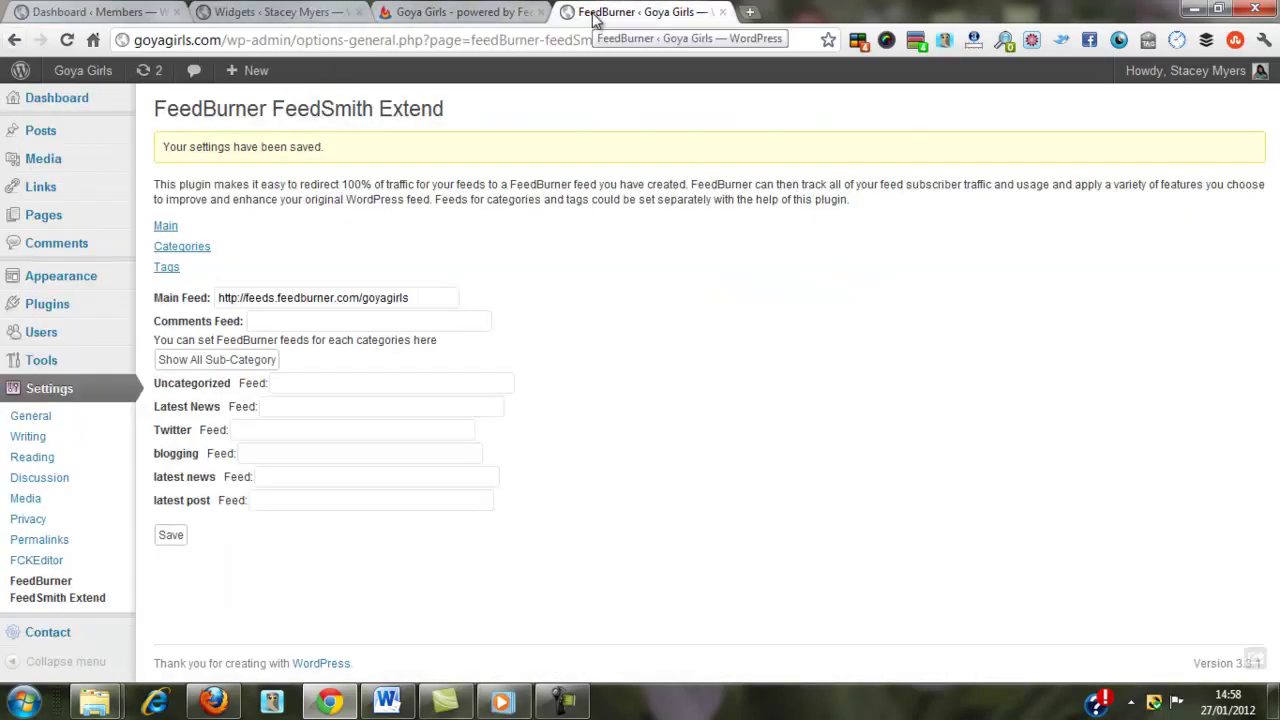